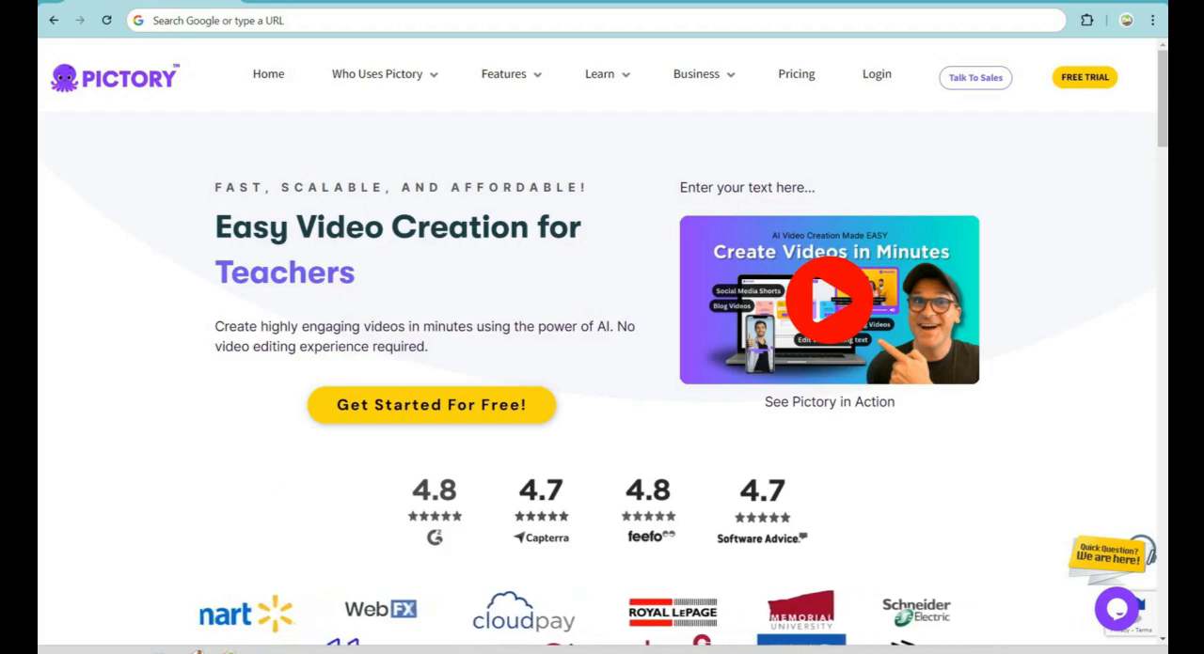
pyautogui.hotkey('alt', 'Tab')
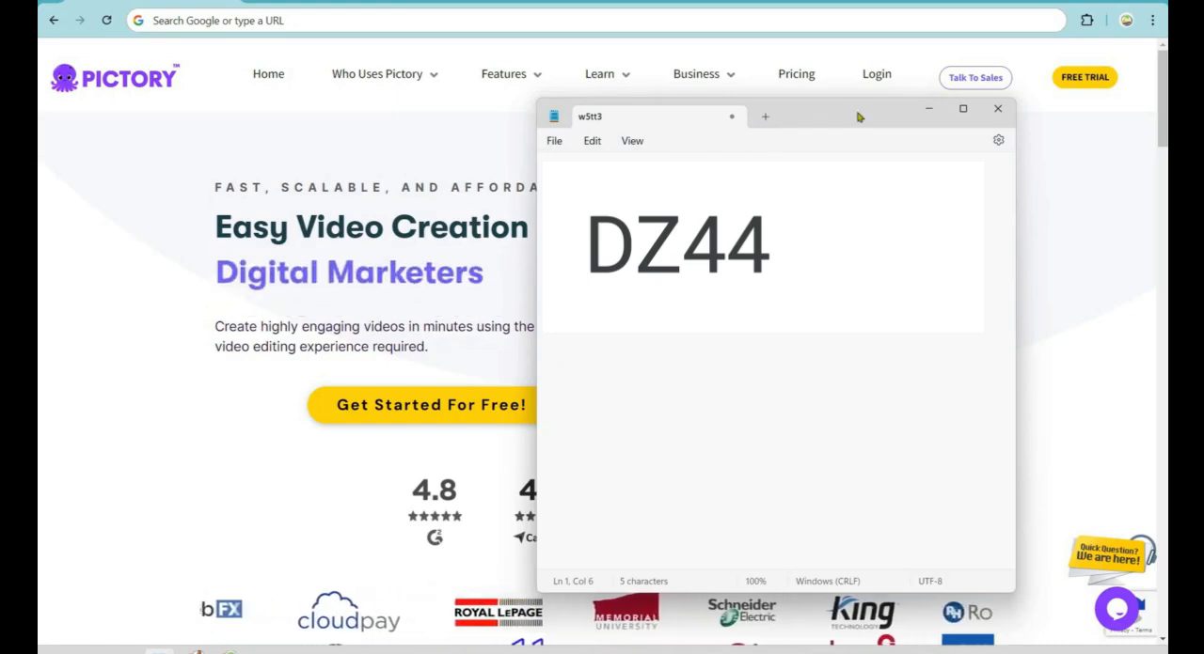
pyautogui.click(399, 93)
pyautogui.moveTo(521, 81)
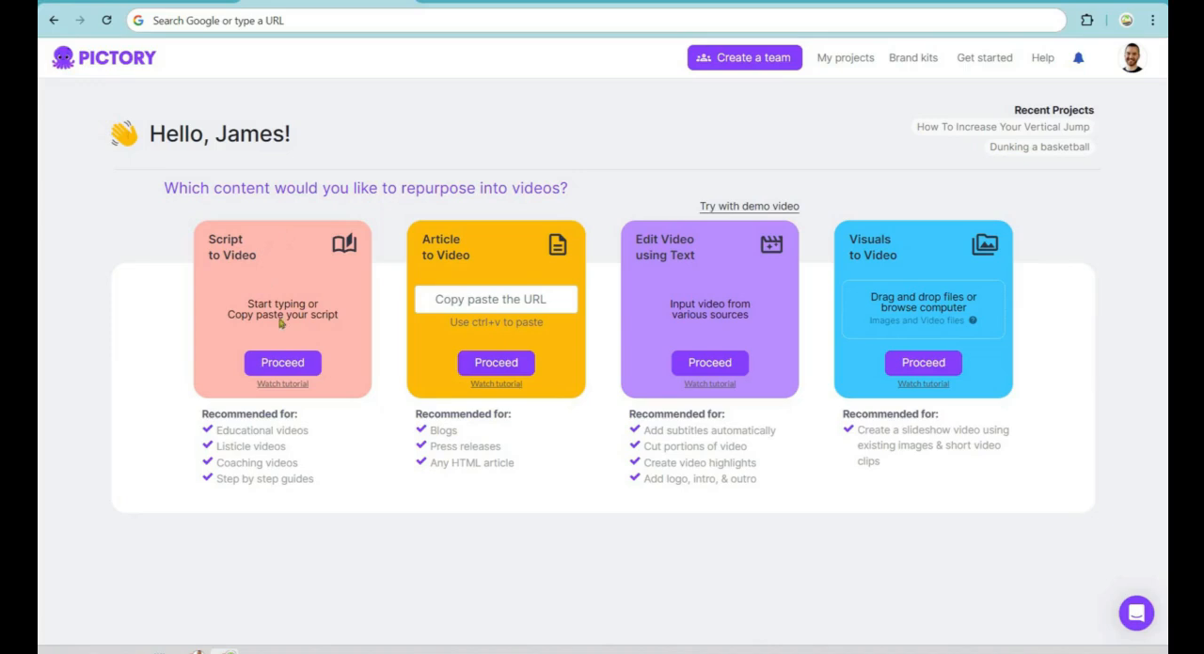
# Step: Start a Script to Video project and proceed with the "Is Skateboarding Dangerous?" script to generate its storyboard
pyautogui.click(288, 365)
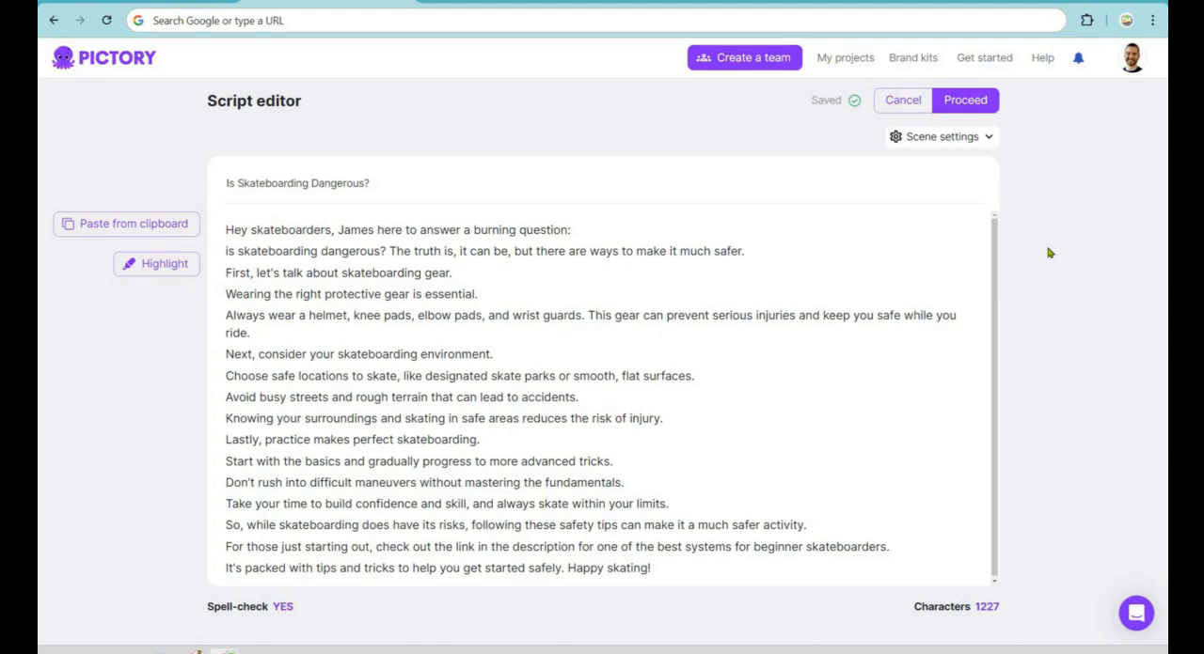
pyautogui.click(582, 230)
pyautogui.tripleClick(282, 333)
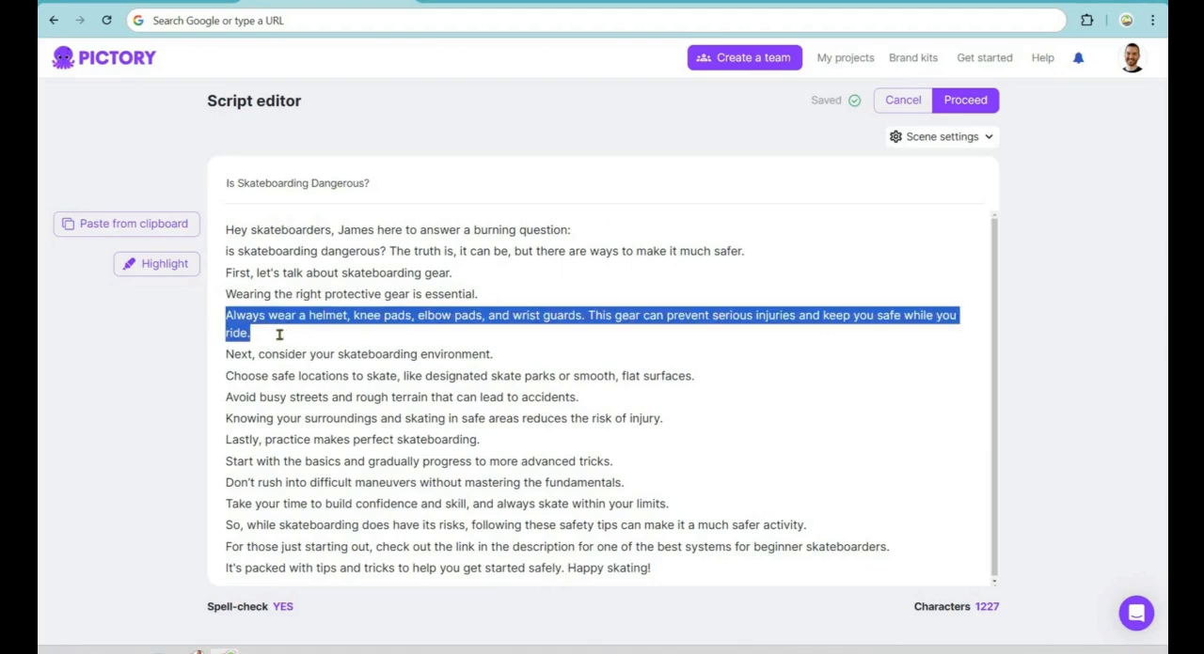
pyautogui.click(277, 334)
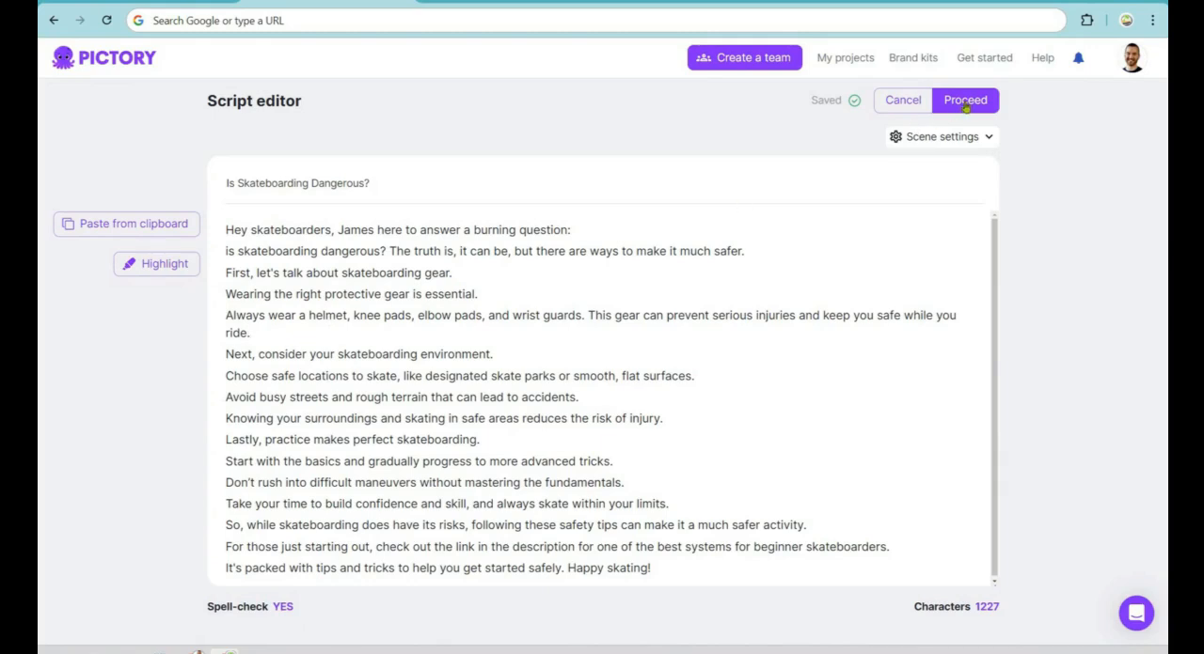
pyautogui.click(965, 104)
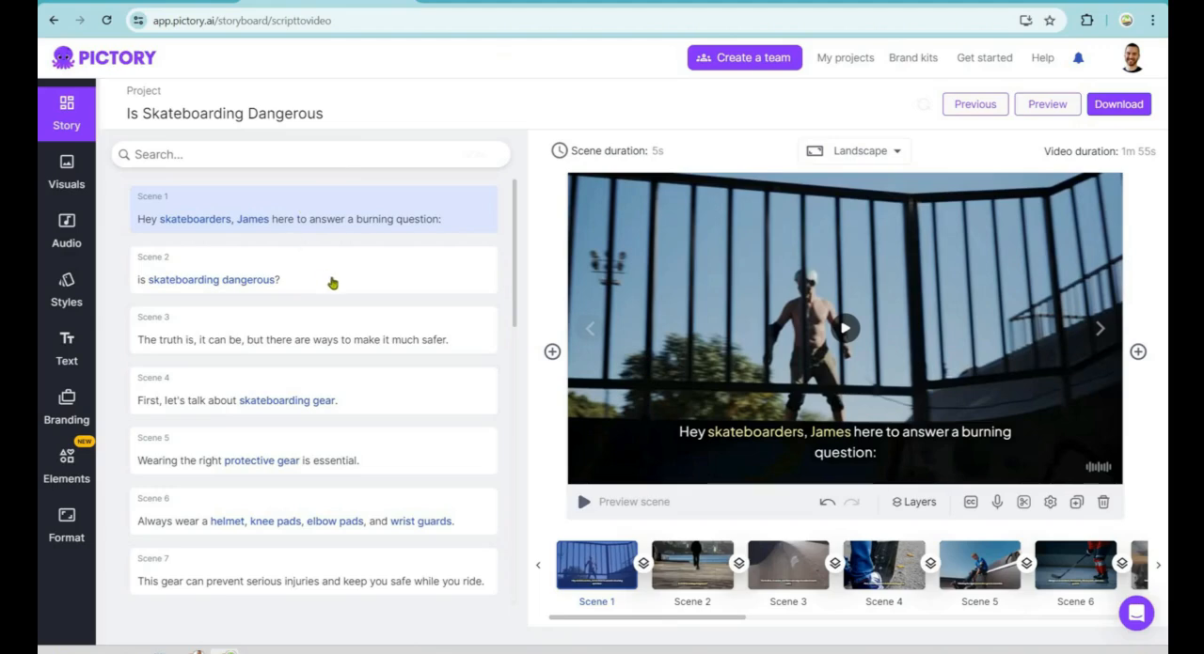
# Step: Preview the footage chosen for scenes 2 and 3 of the storyboard
pyautogui.click(331, 279)
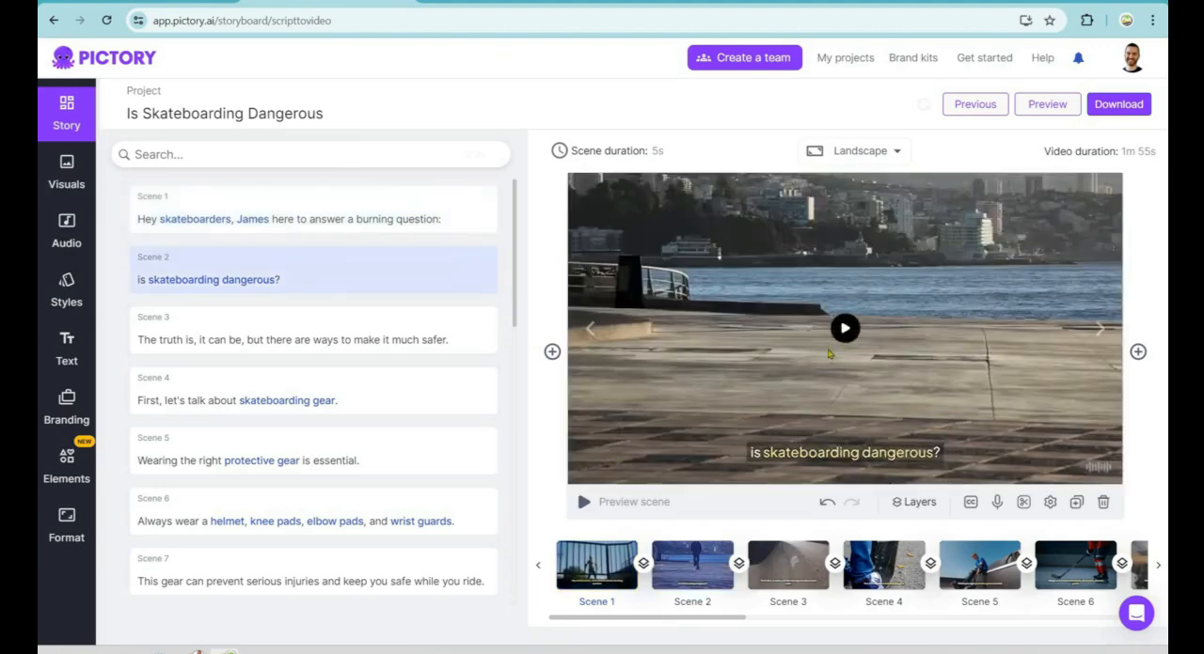
pyautogui.click(839, 331)
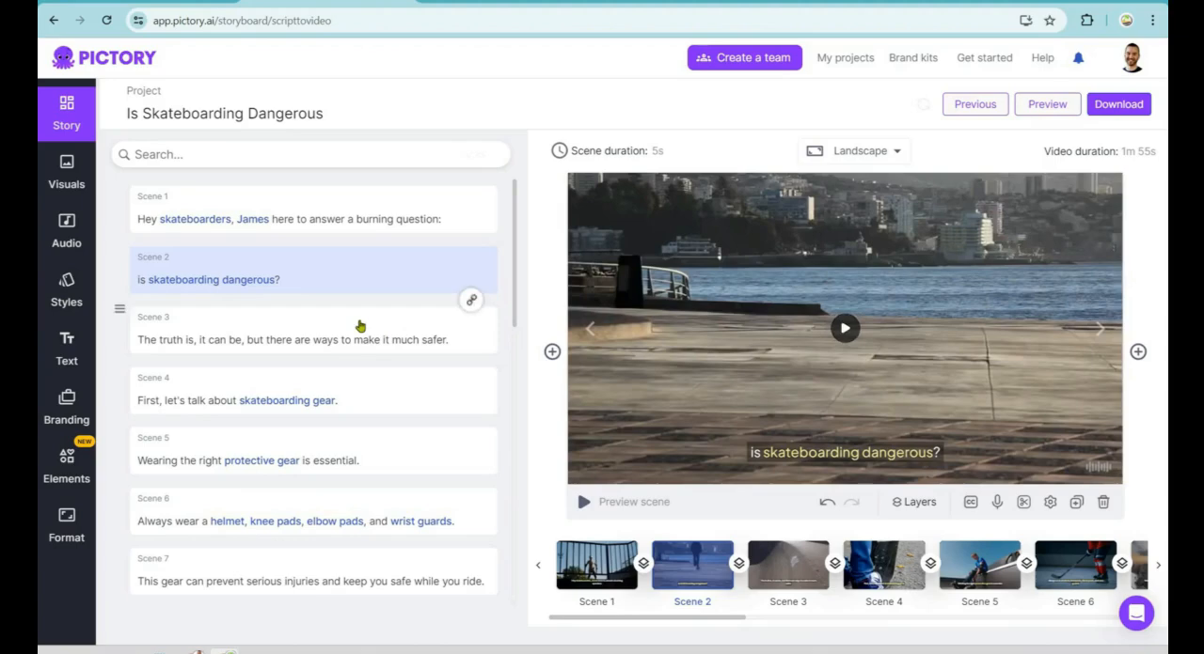
pyautogui.click(405, 318)
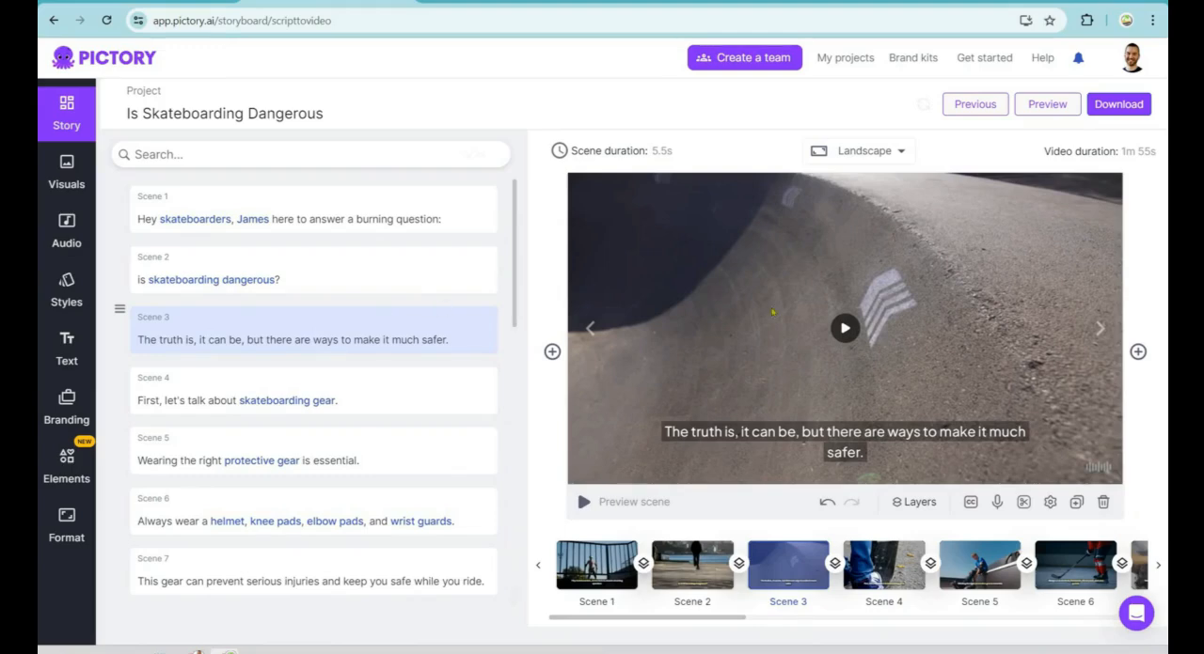
pyautogui.click(846, 368)
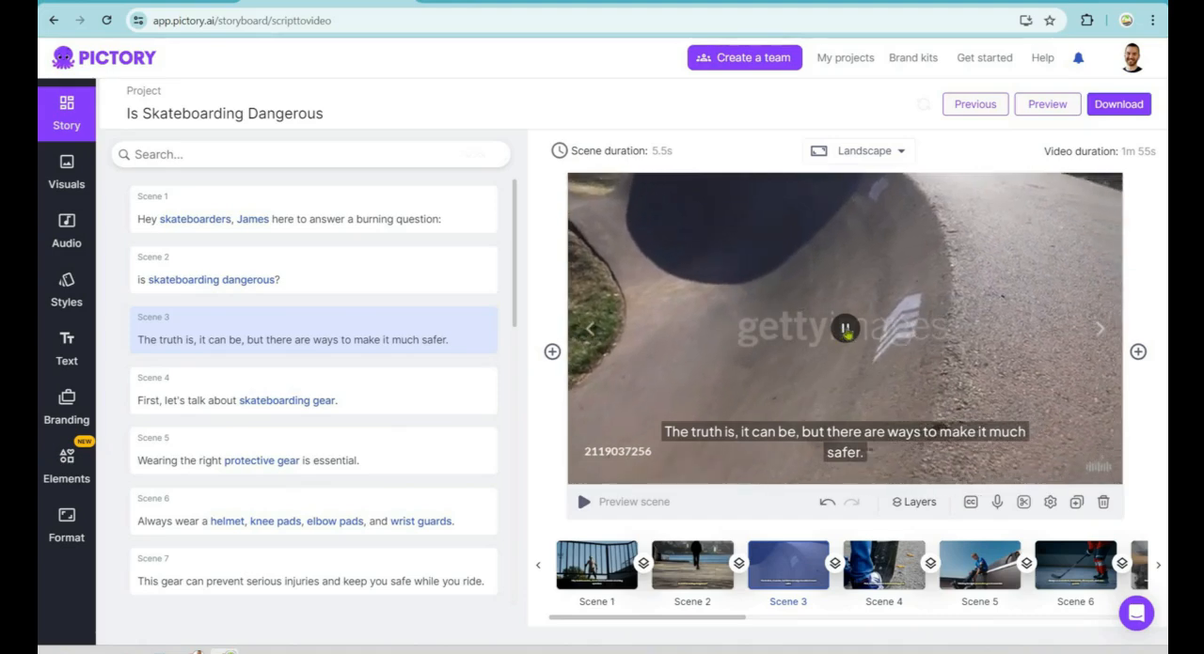
pyautogui.click(845, 328)
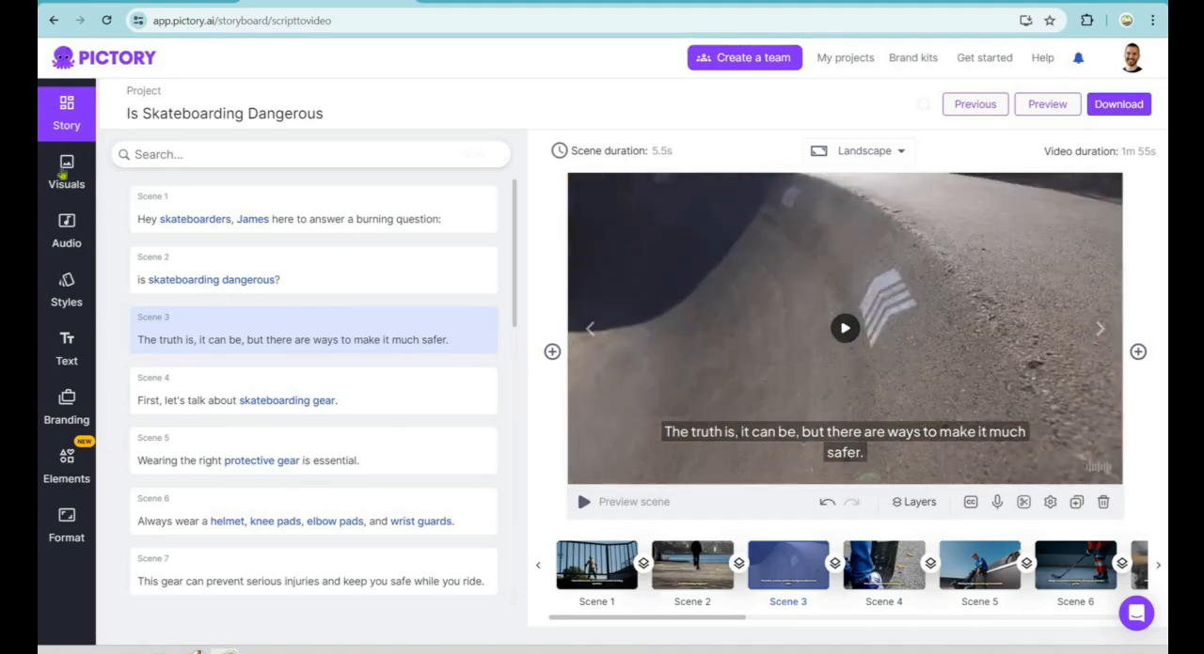
# Step: Replace scene 3's visual with the 17-second library clip of feet resting on a skateboard
pyautogui.click(63, 174)
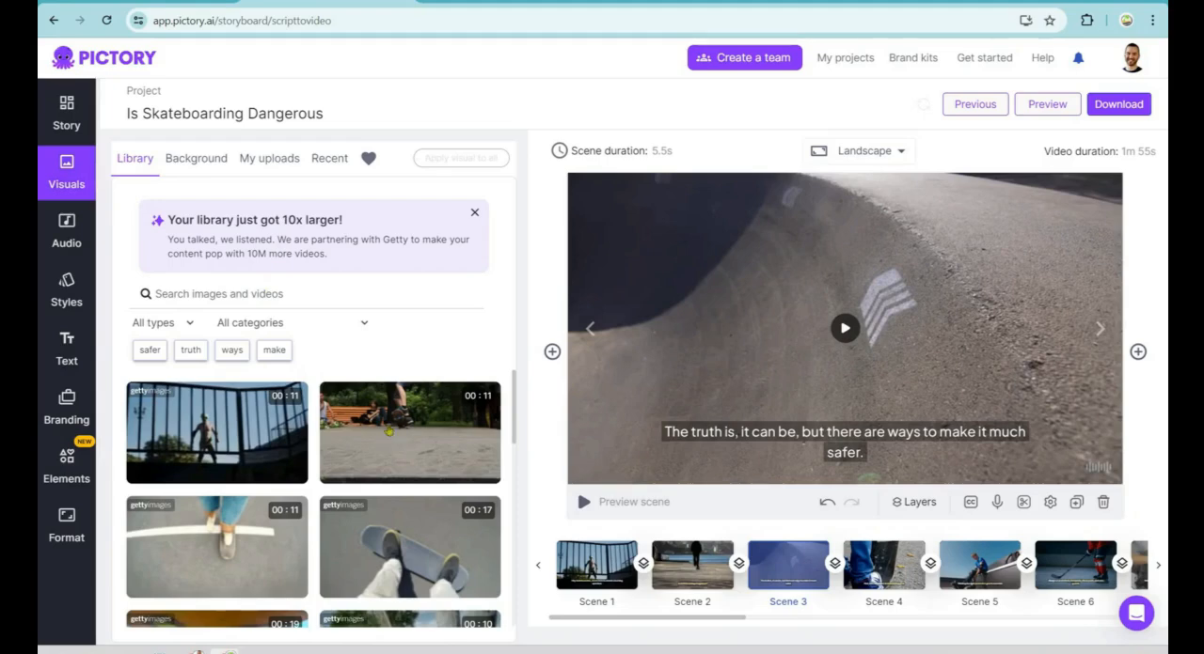
pyautogui.scroll(-1, 391, 432)
pyautogui.scroll(-2, 388, 430)
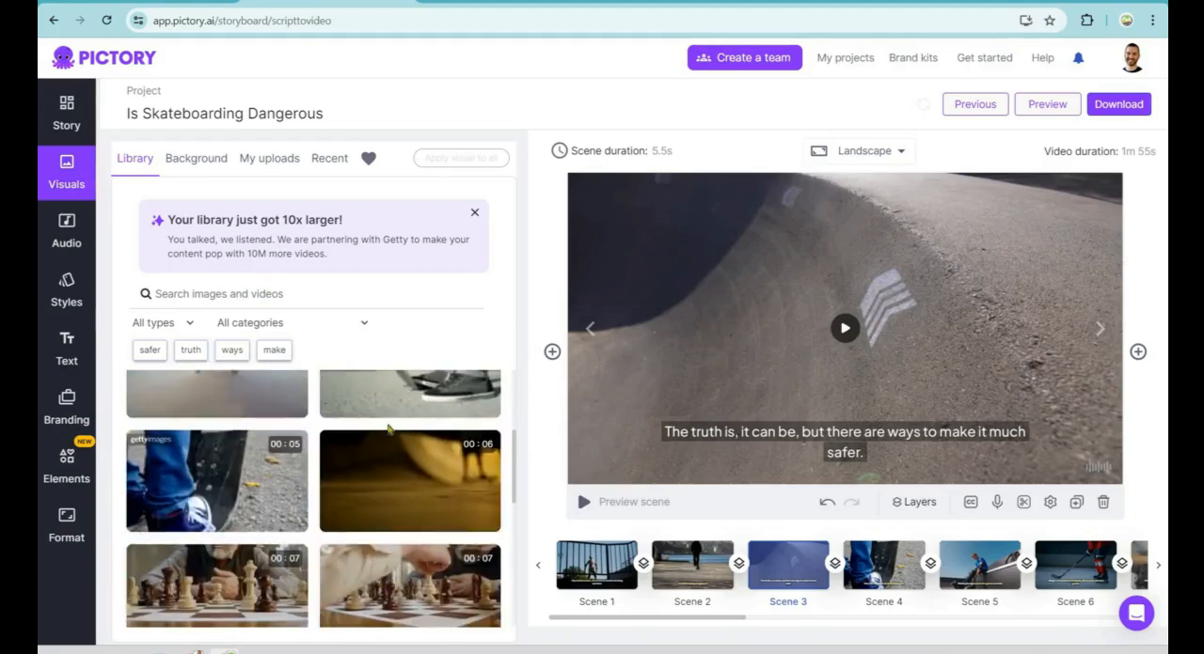
pyautogui.scroll(-2, 389, 430)
pyautogui.scroll(-3, 389, 430)
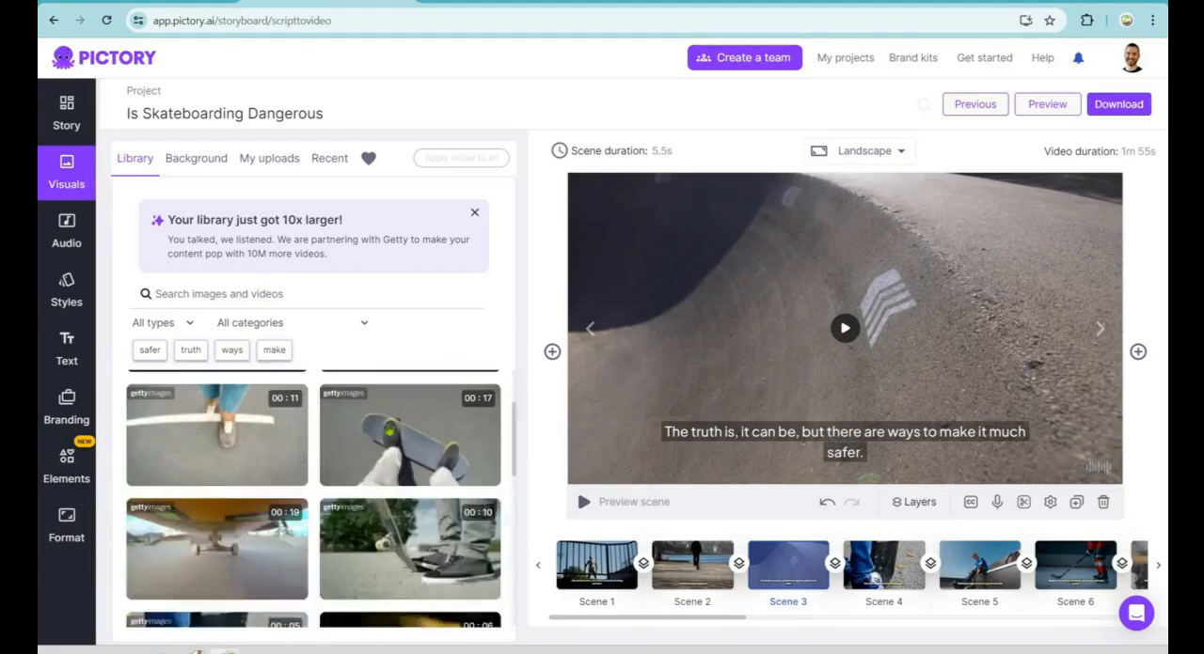
pyautogui.click(388, 471)
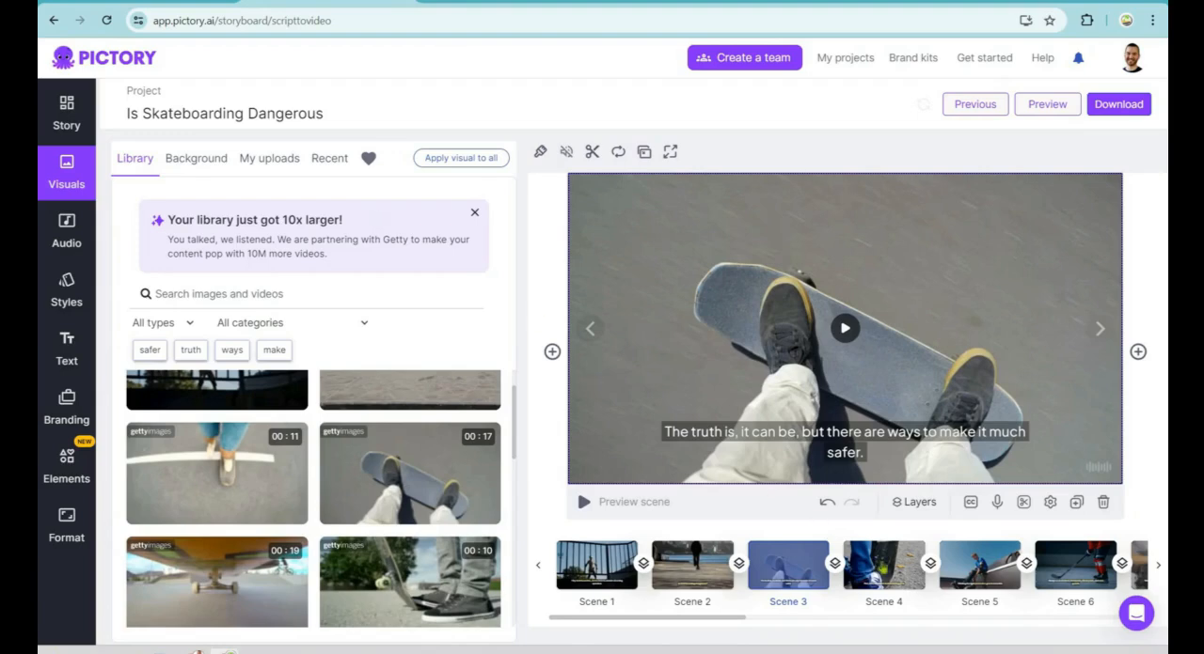
# Step: Search the visuals library for "skateboard helmet" and replace scene 5's visual with the 10-second clip of a helmeted skater at a skate park
pyautogui.click(882, 569)
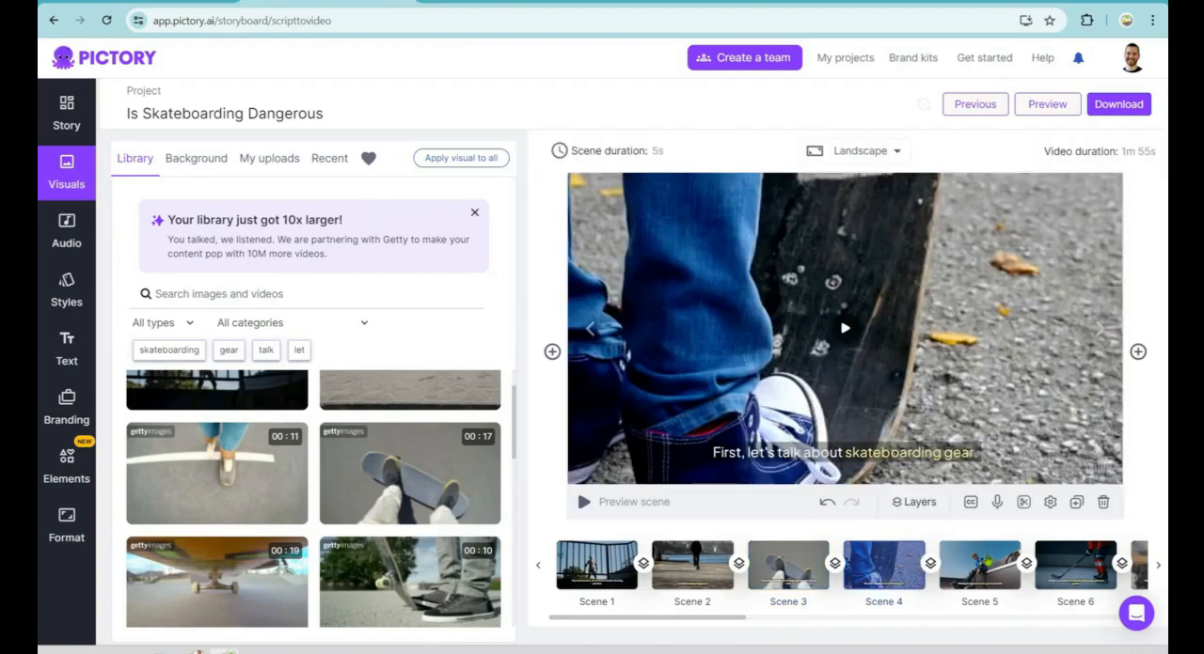
pyautogui.click(988, 563)
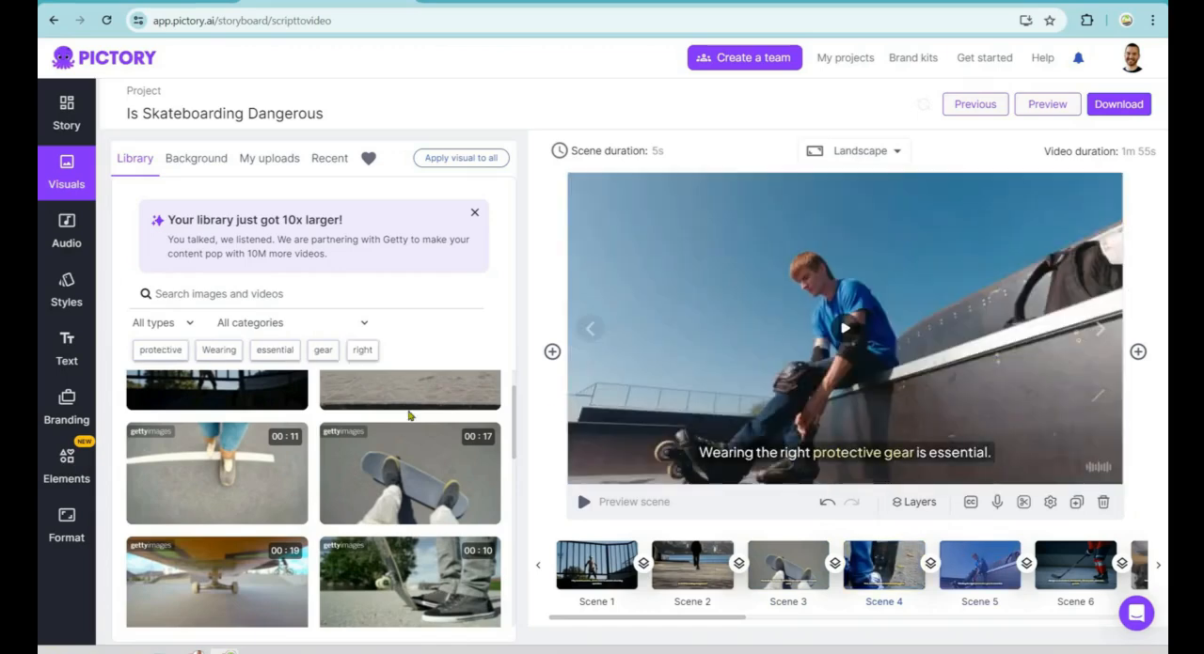
pyautogui.scroll(-5, 405, 407)
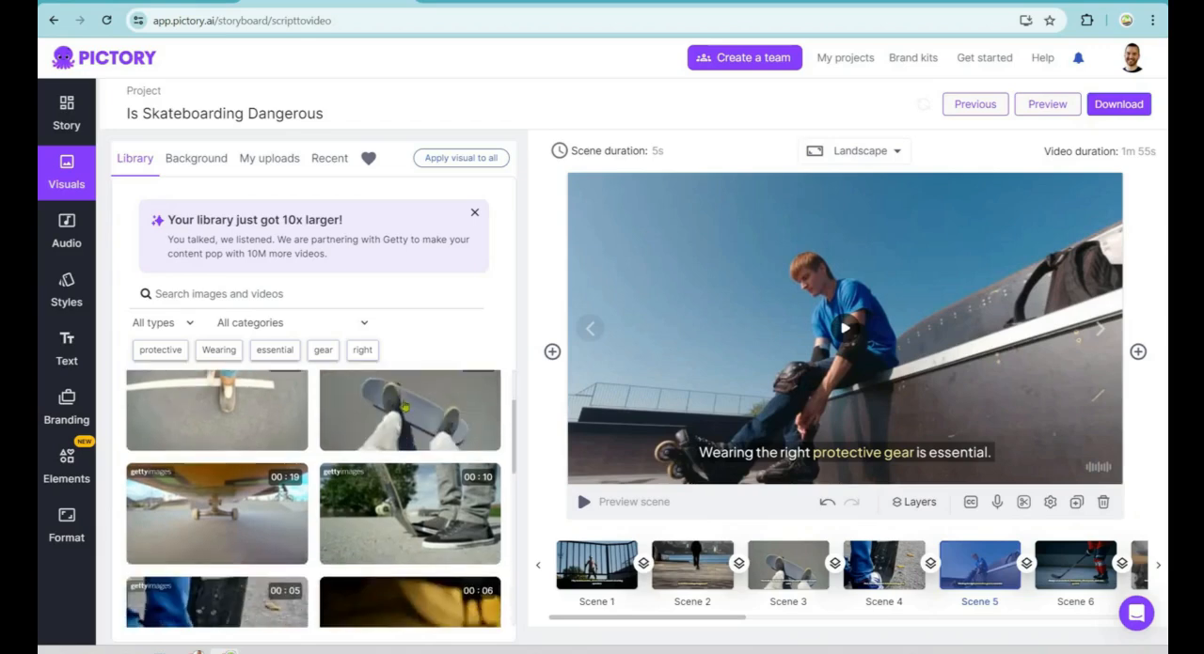
pyautogui.scroll(3, 405, 414)
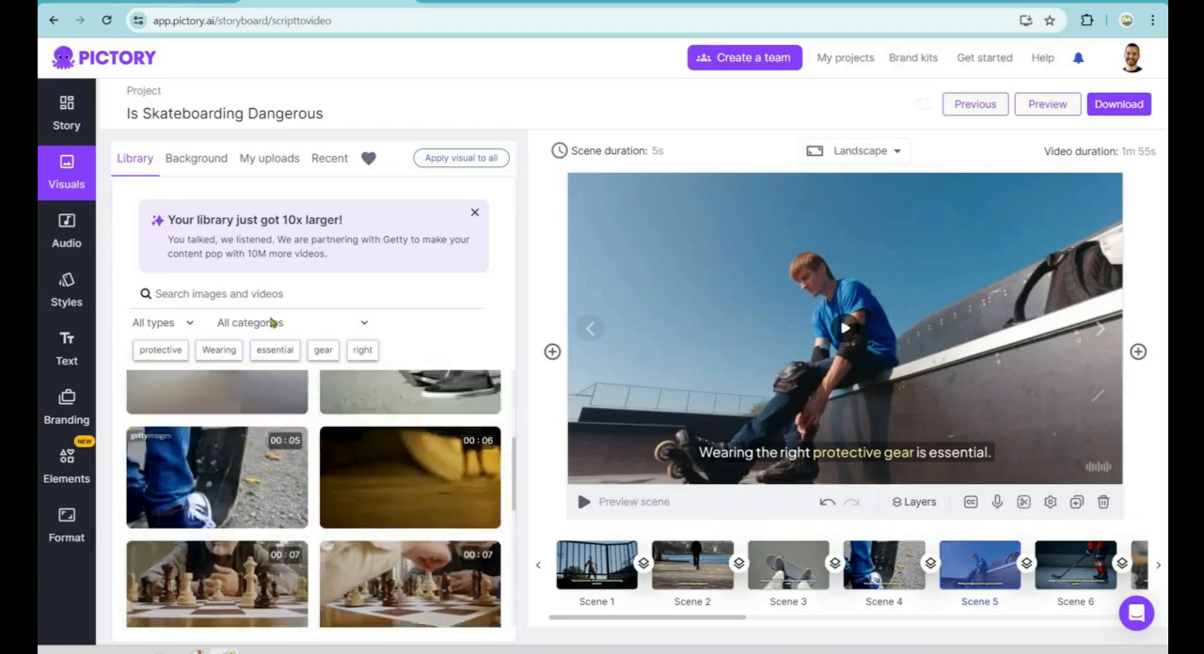
pyautogui.click(261, 294)
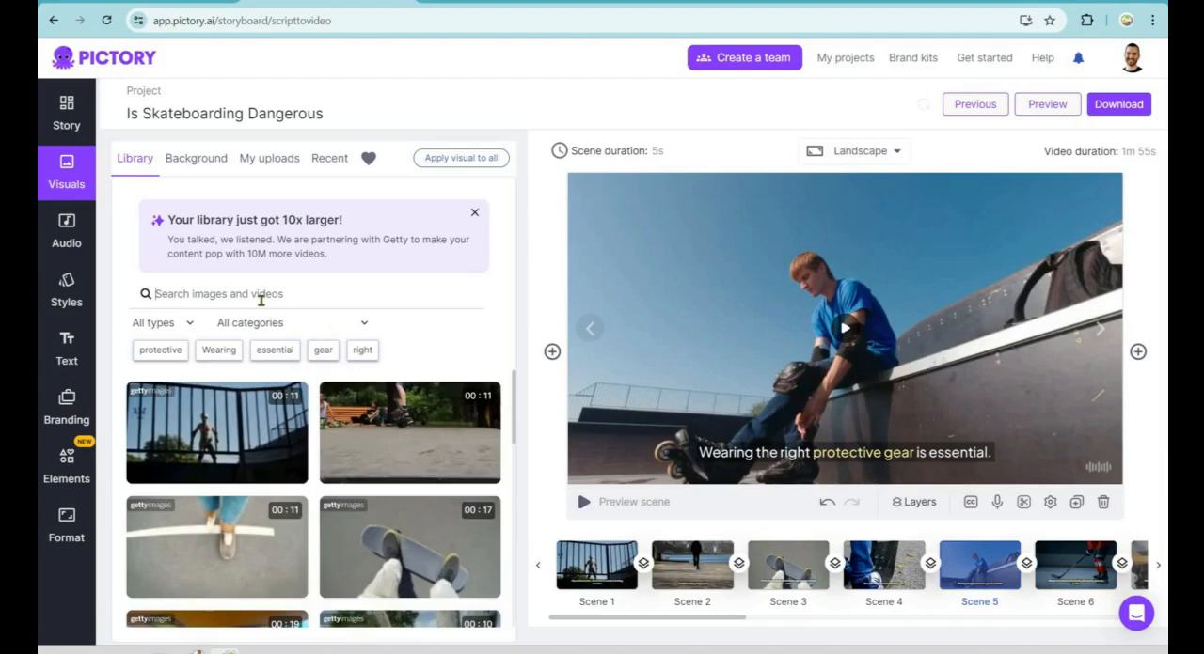
pyautogui.write('skateboard')
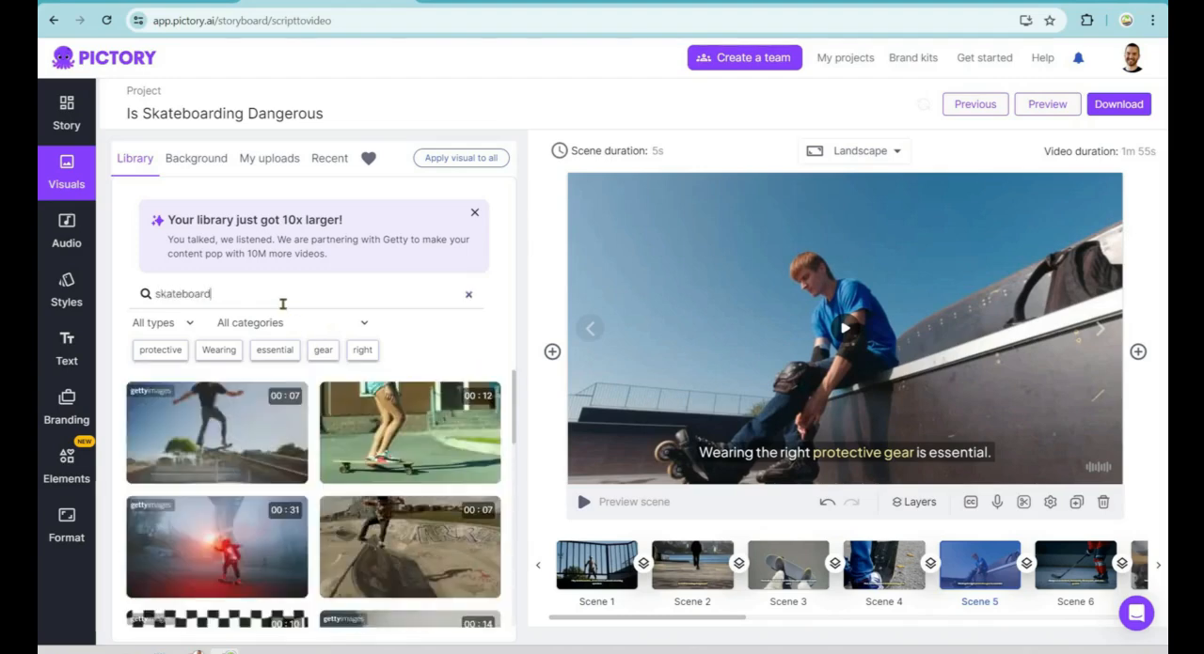
pyautogui.write(' helmet')
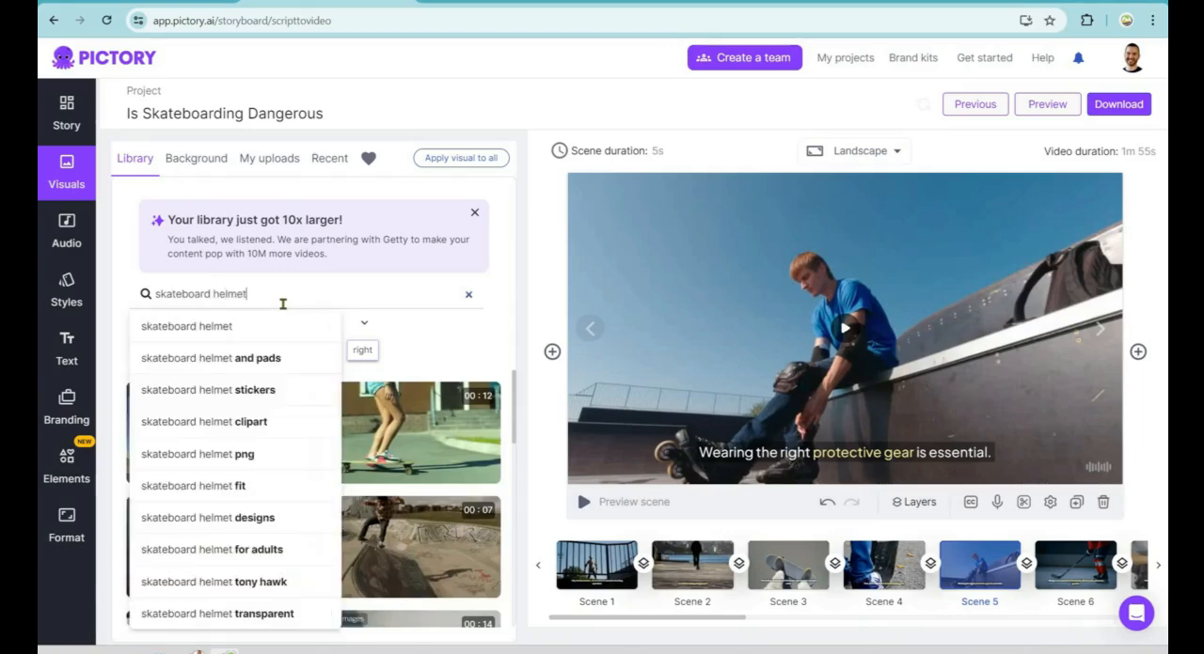
pyautogui.press('Return')
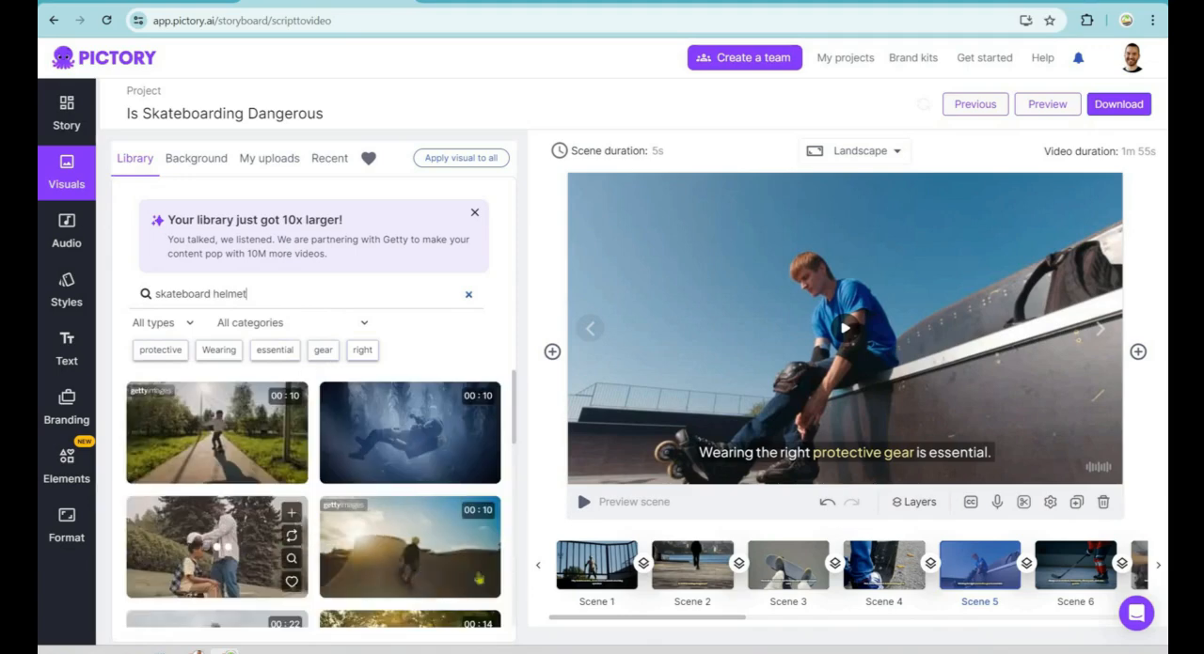
pyautogui.click(408, 566)
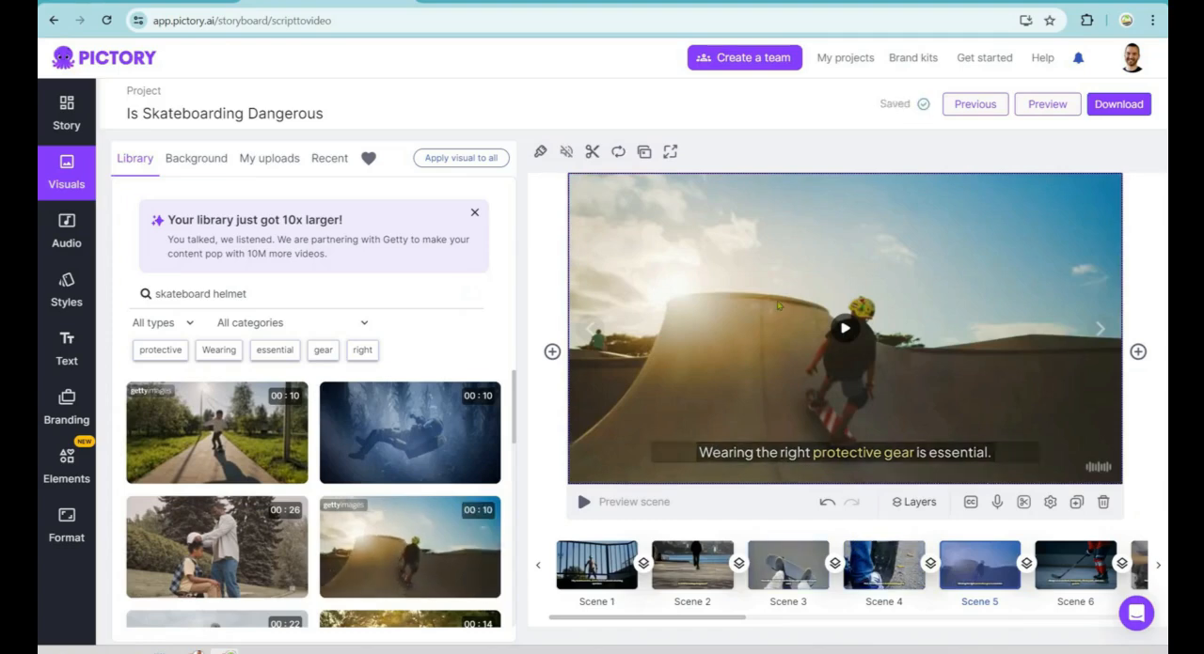
# Step: Listen to the applied background track Ain't Afraid and remove it from the video
pyautogui.click(68, 237)
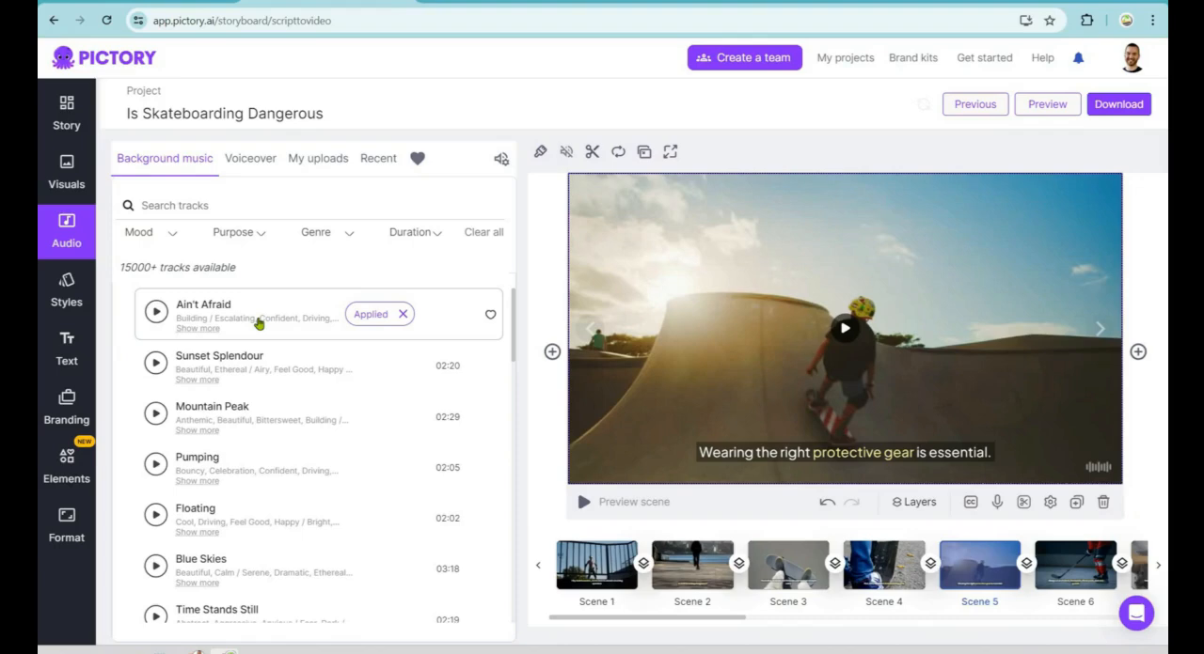
pyautogui.click(156, 314)
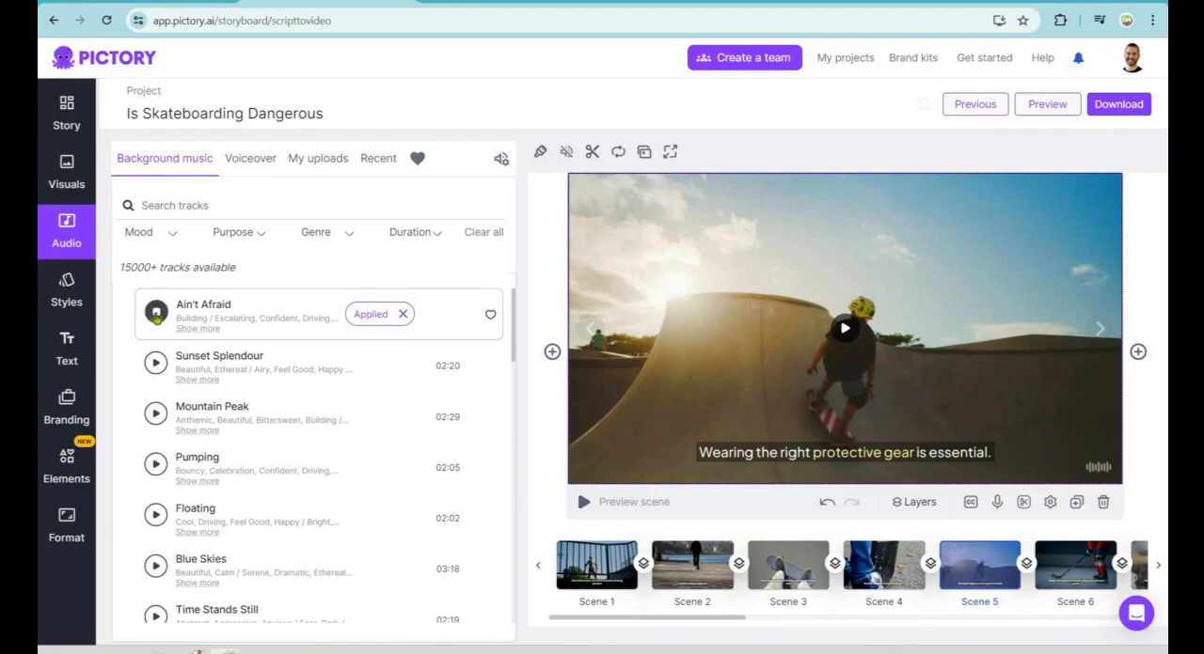
pyautogui.click(156, 316)
pyautogui.click(403, 316)
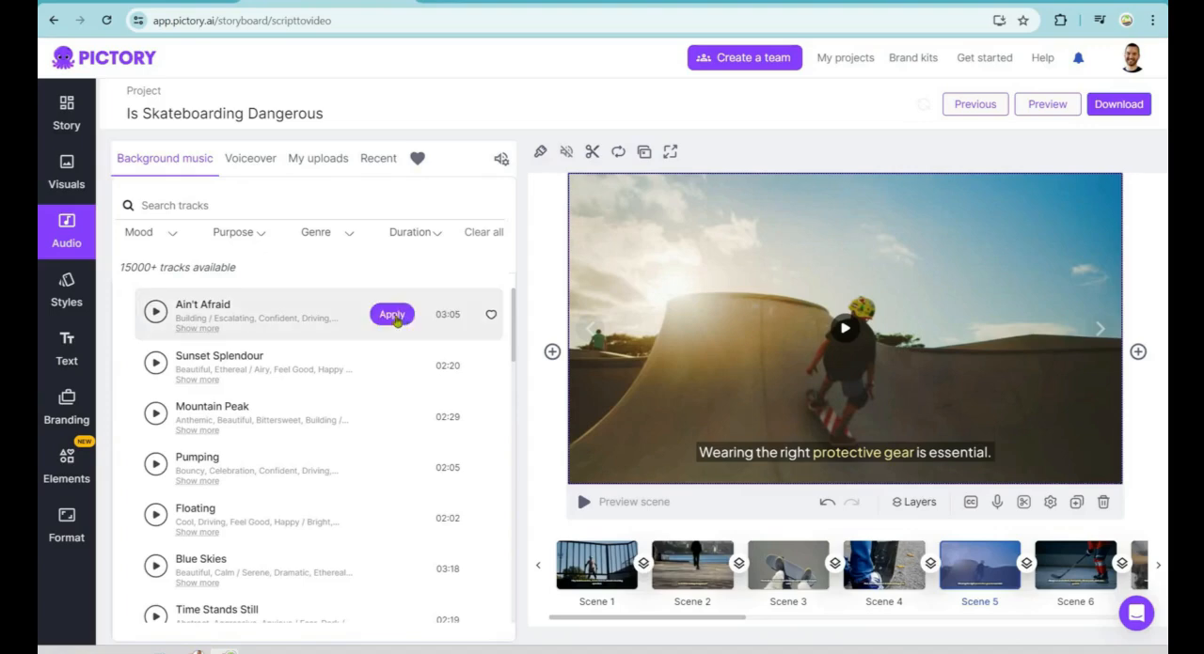
# Step: Listen to samples of the premium voiceover voices Adam, Harrison, Jack, James and Josh
pyautogui.click(256, 162)
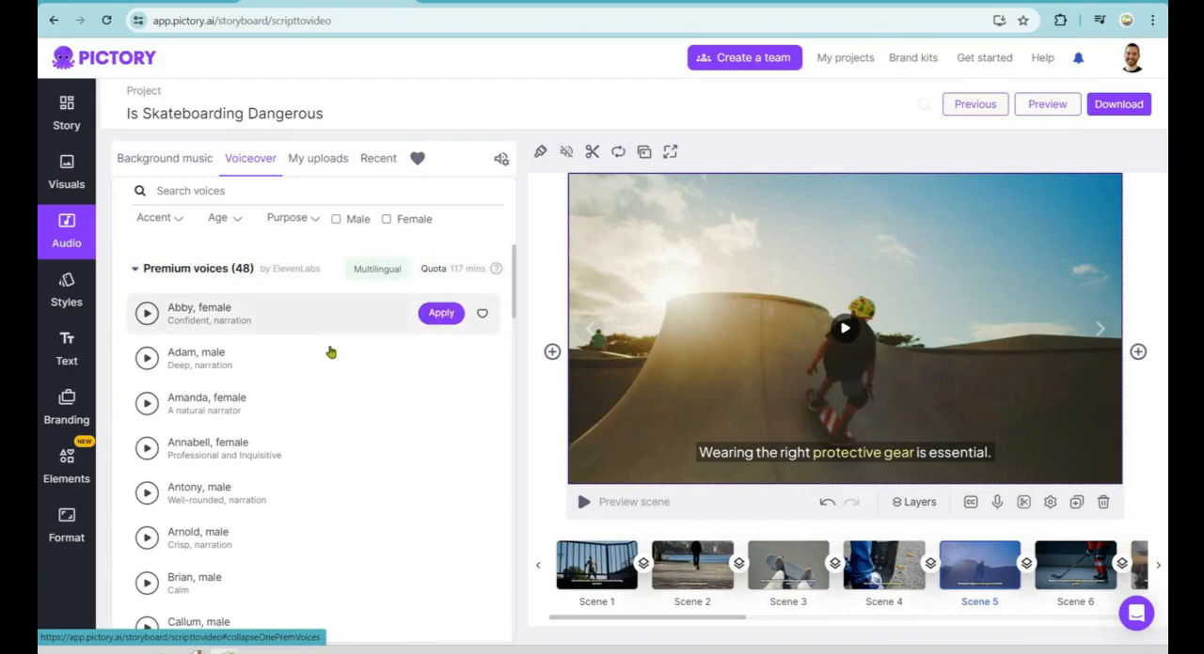
pyautogui.click(147, 362)
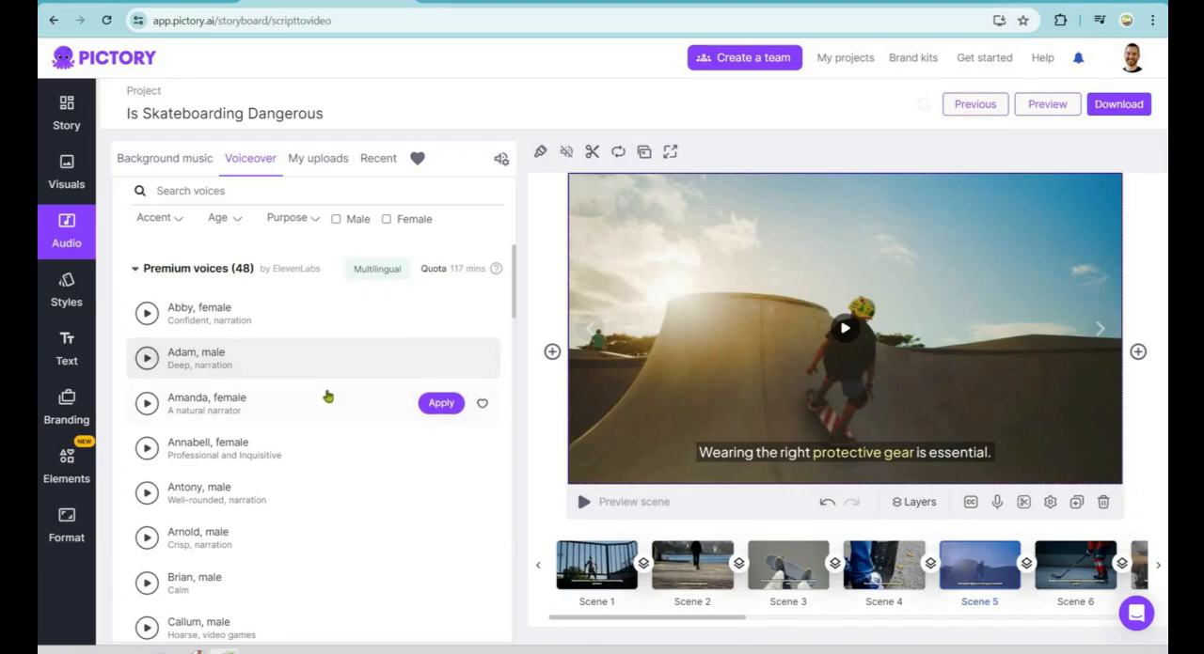
pyautogui.scroll(-6, 328, 397)
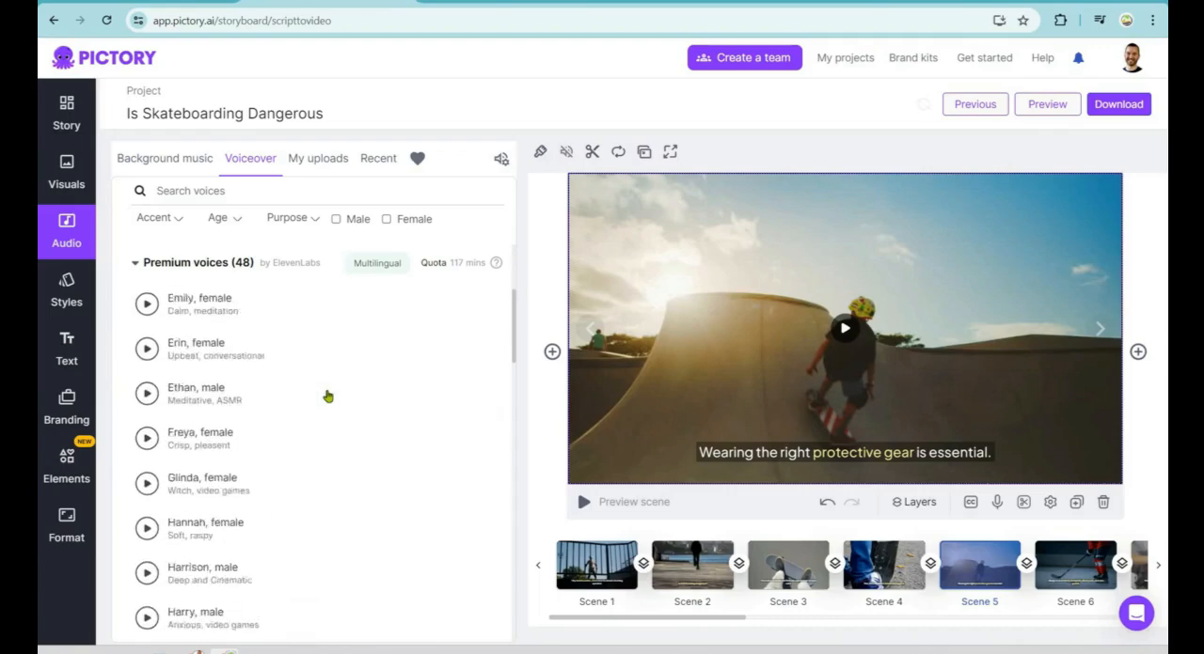
pyautogui.scroll(-2, 324, 398)
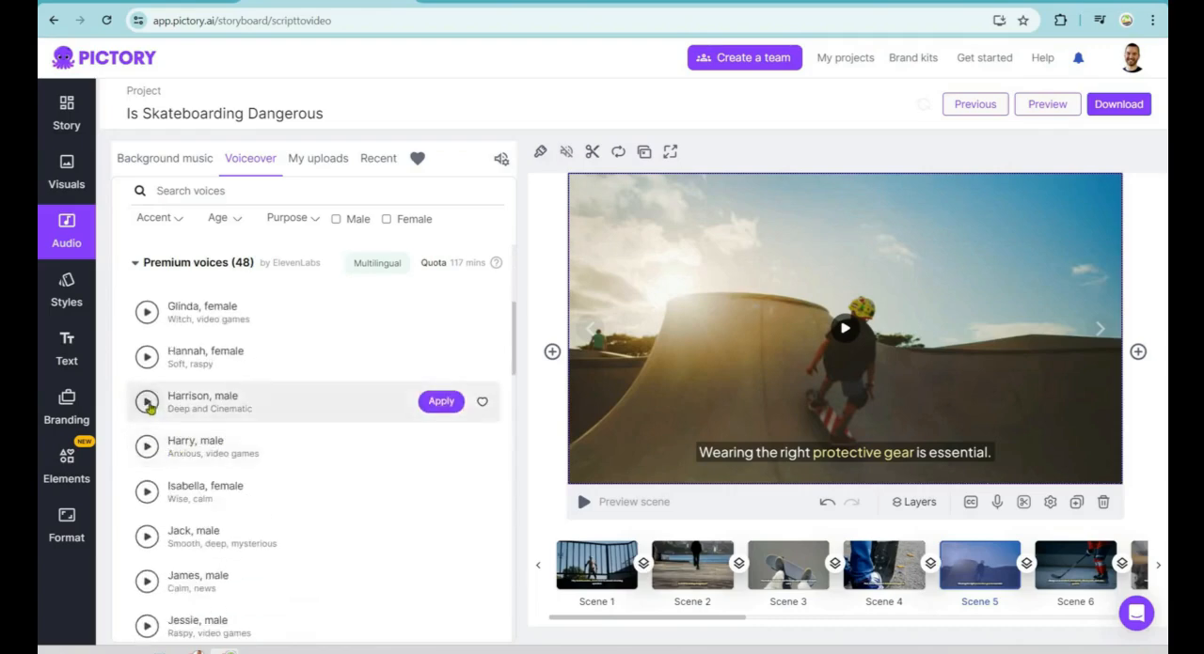
pyautogui.click(148, 404)
pyautogui.click(146, 537)
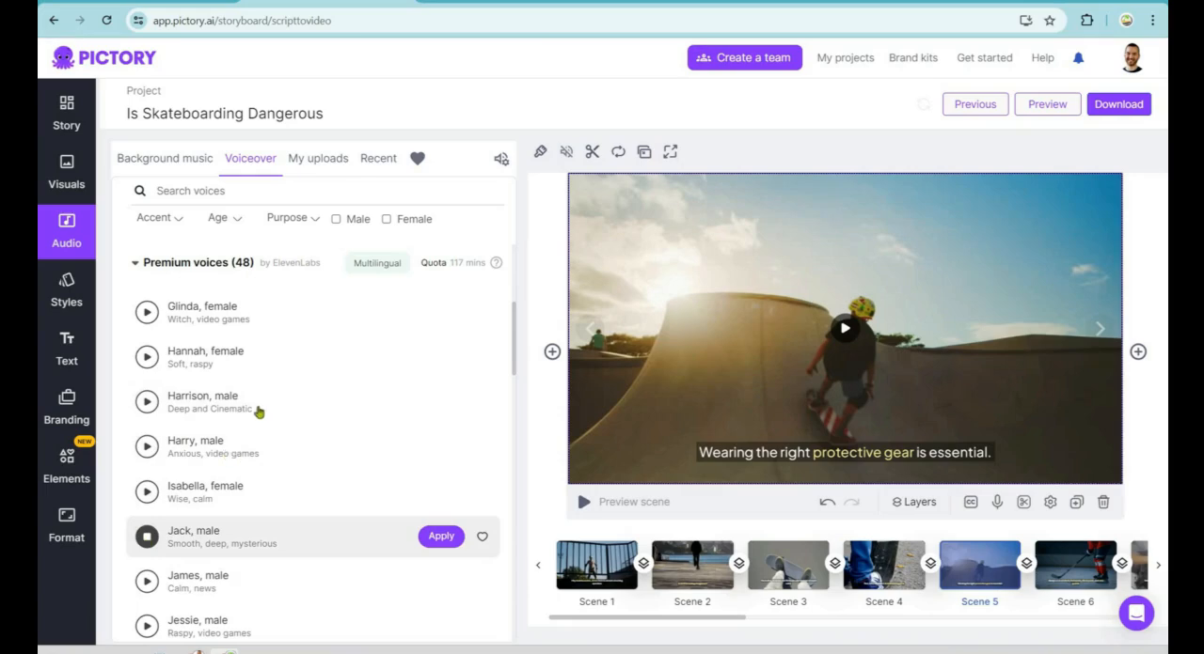
pyautogui.scroll(-2, 150, 401)
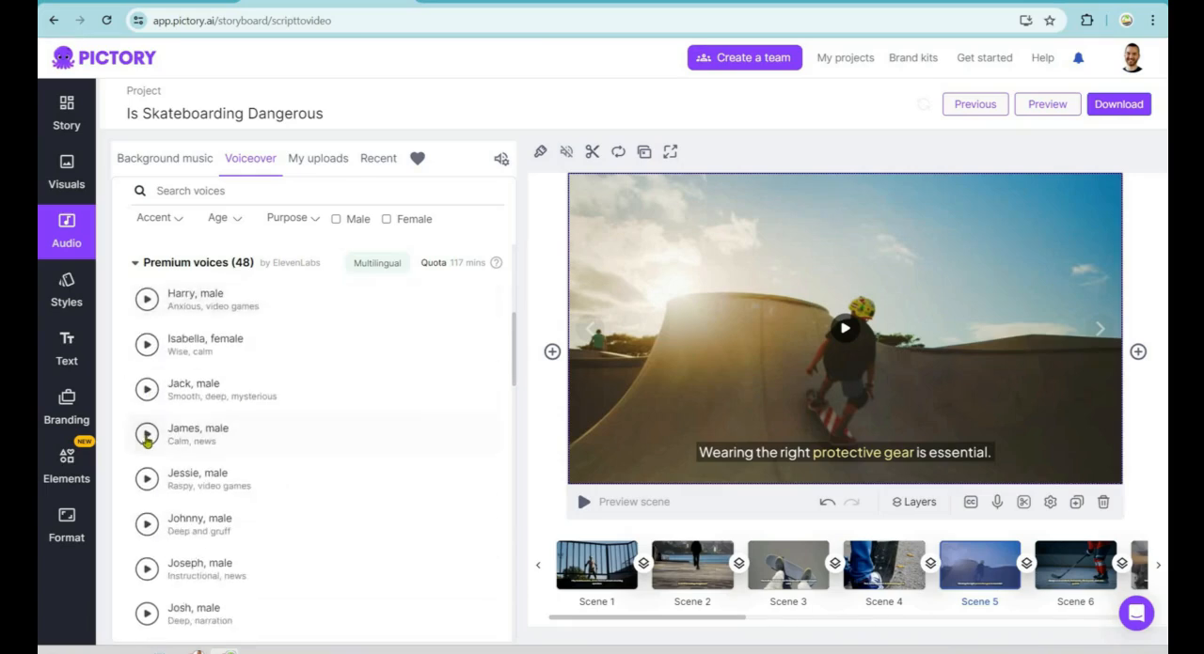
pyautogui.click(147, 438)
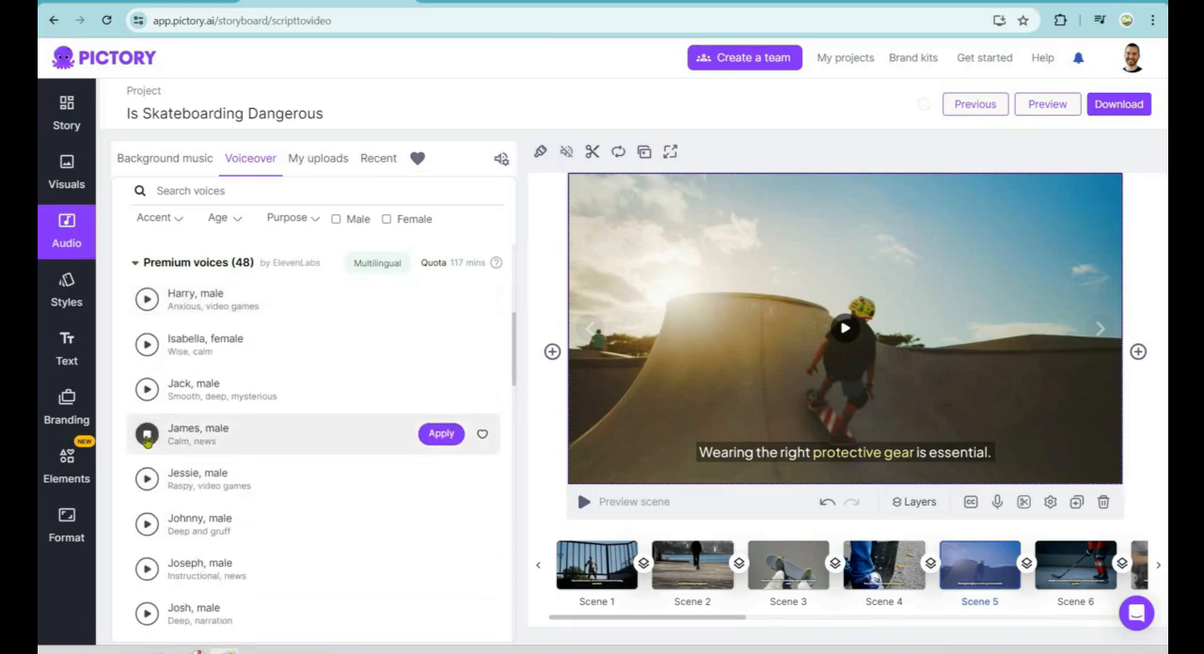
pyautogui.scroll(-1, 148, 552)
pyautogui.click(146, 542)
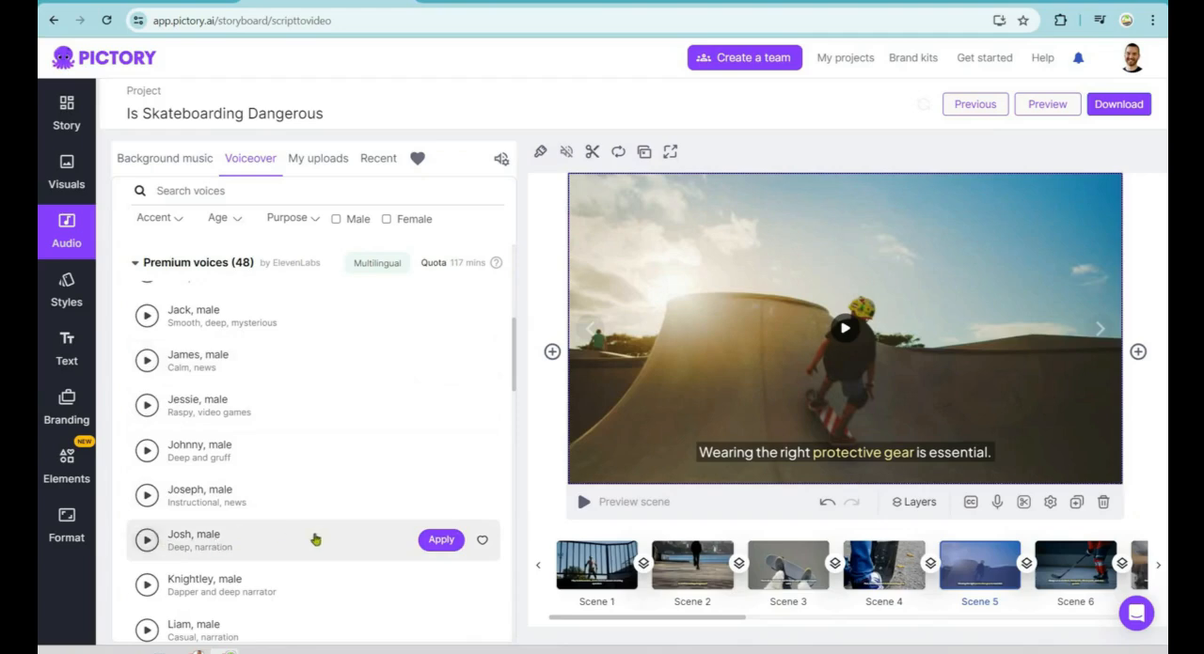
# Step: Apply the premium voice Josh as the video's voiceover and play back scene 5
pyautogui.click(425, 544)
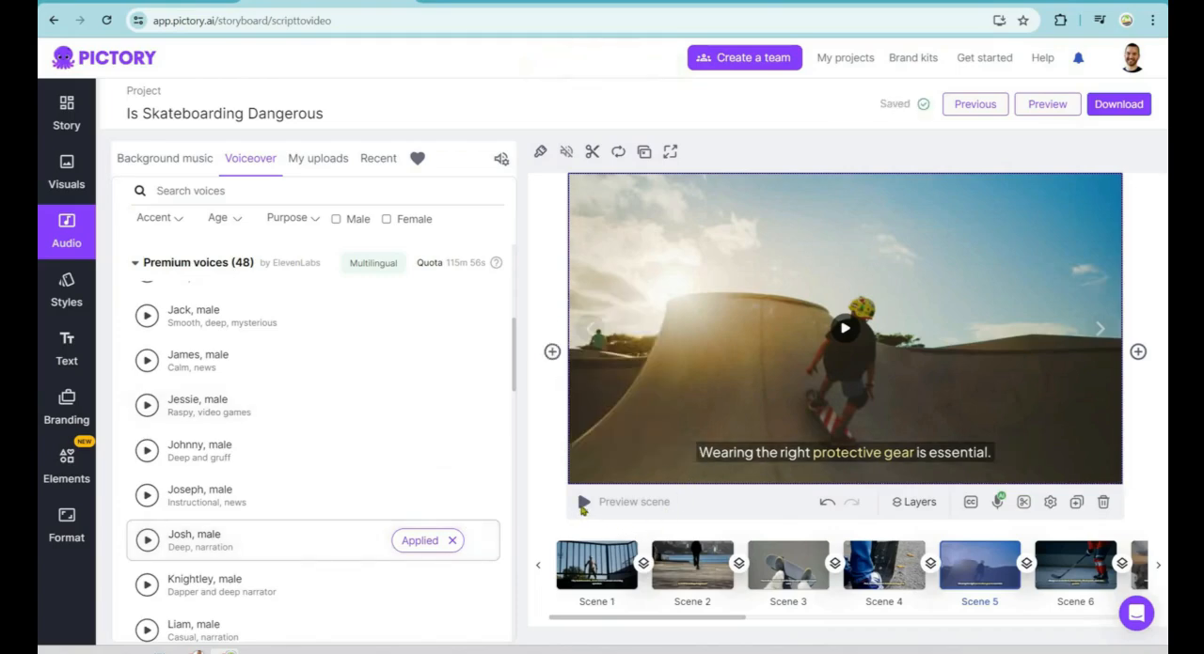
pyautogui.click(583, 505)
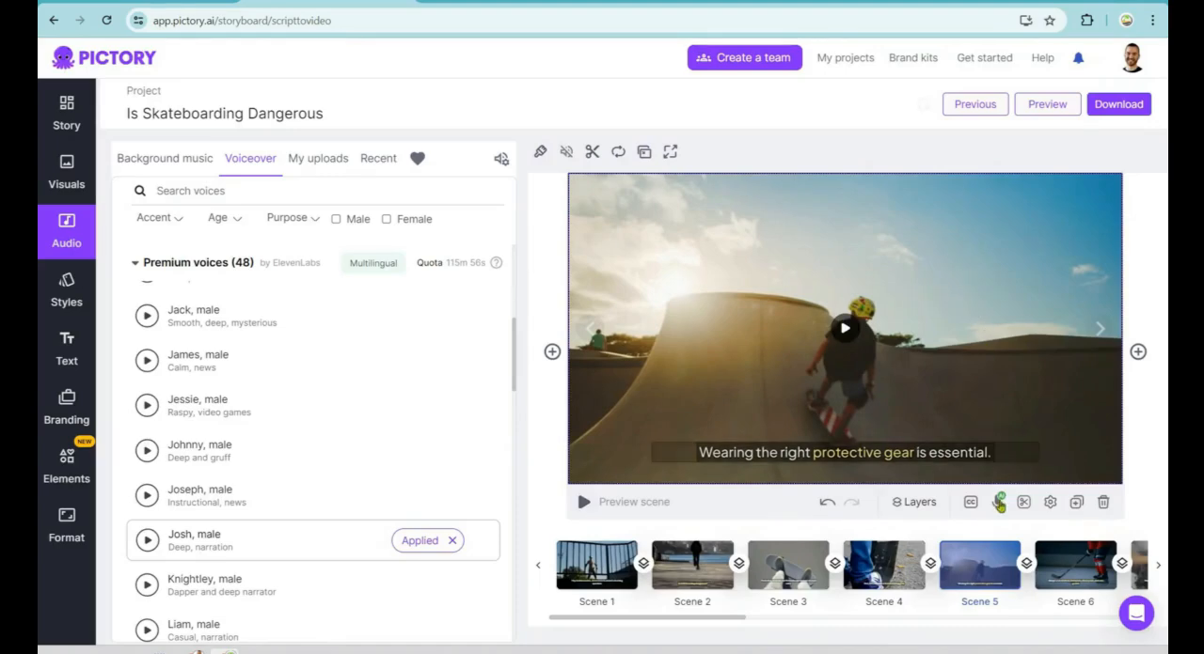
# Step: Replace scene 5's AI voice-over with a 2-second recording from the default mic at 1x speed, and preview it
pyautogui.click(998, 502)
pyautogui.click(992, 470)
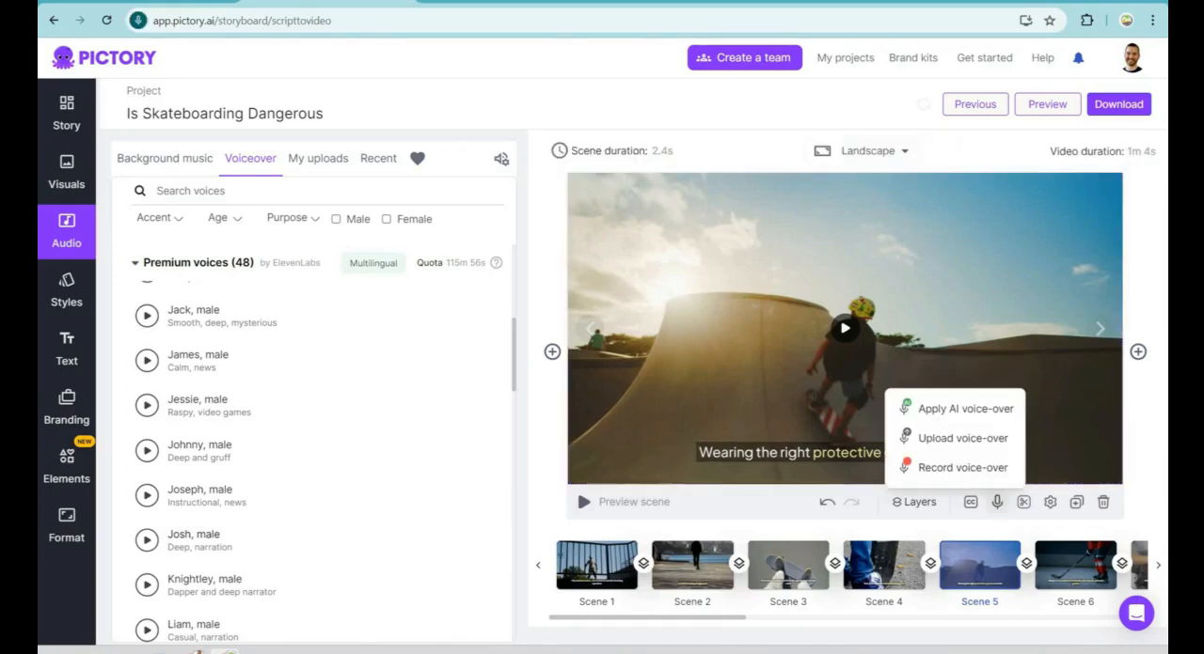
pyautogui.click(975, 469)
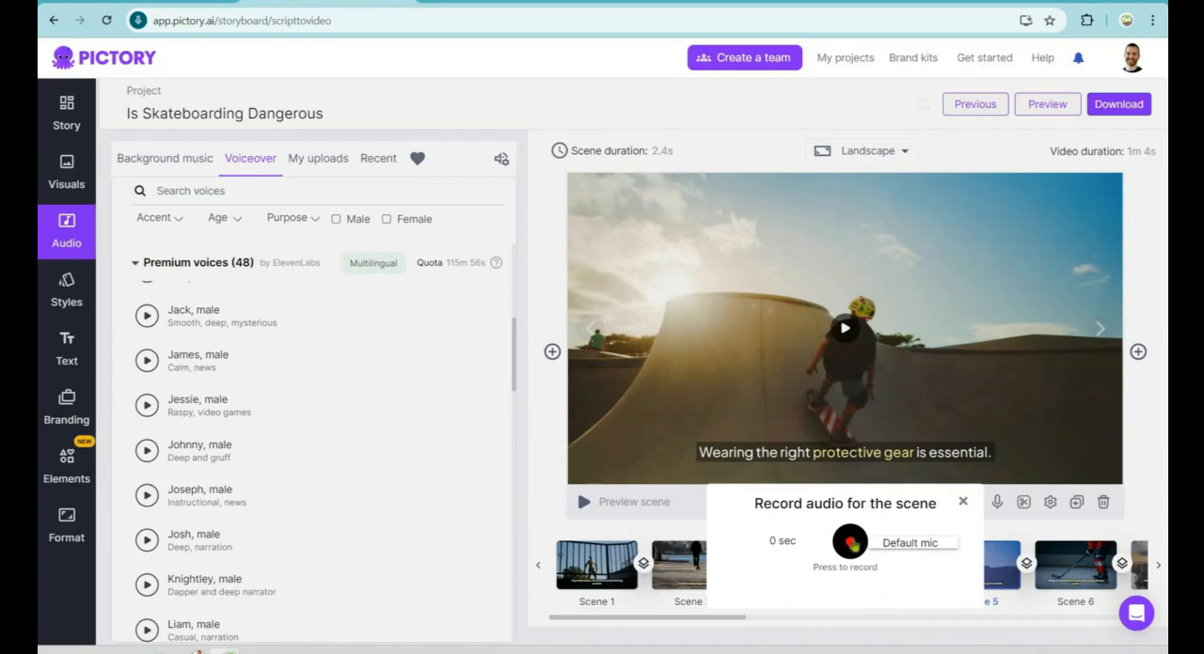
pyautogui.click(851, 543)
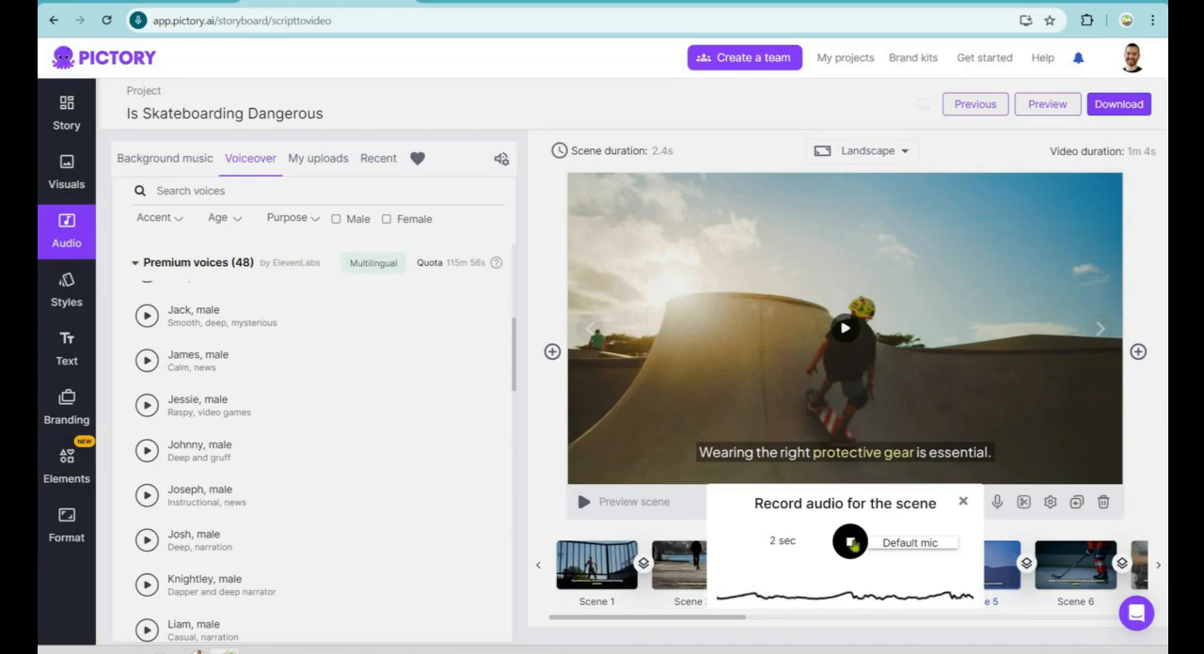
pyautogui.click(851, 544)
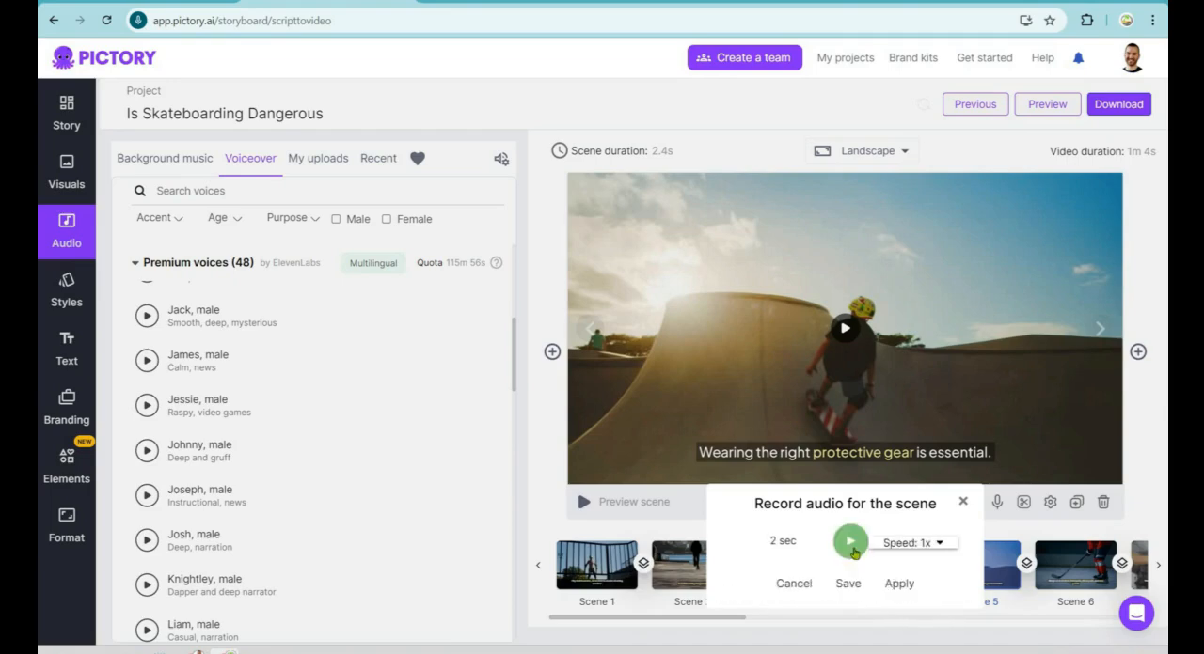
pyautogui.click(898, 584)
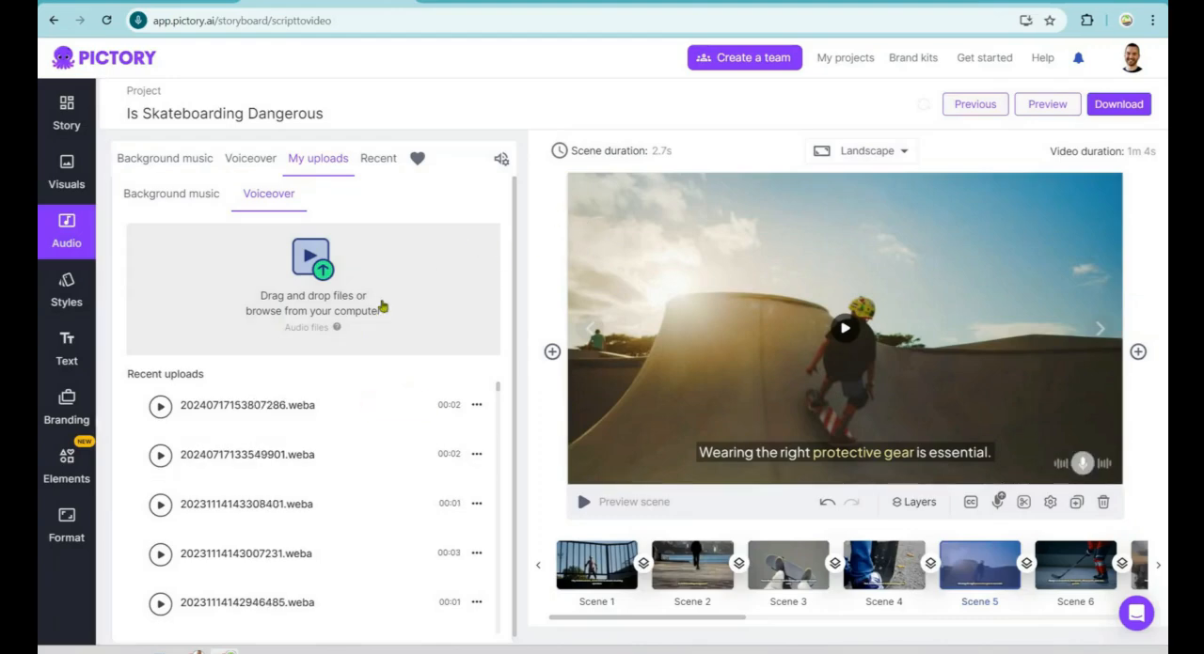
pyautogui.click(344, 406)
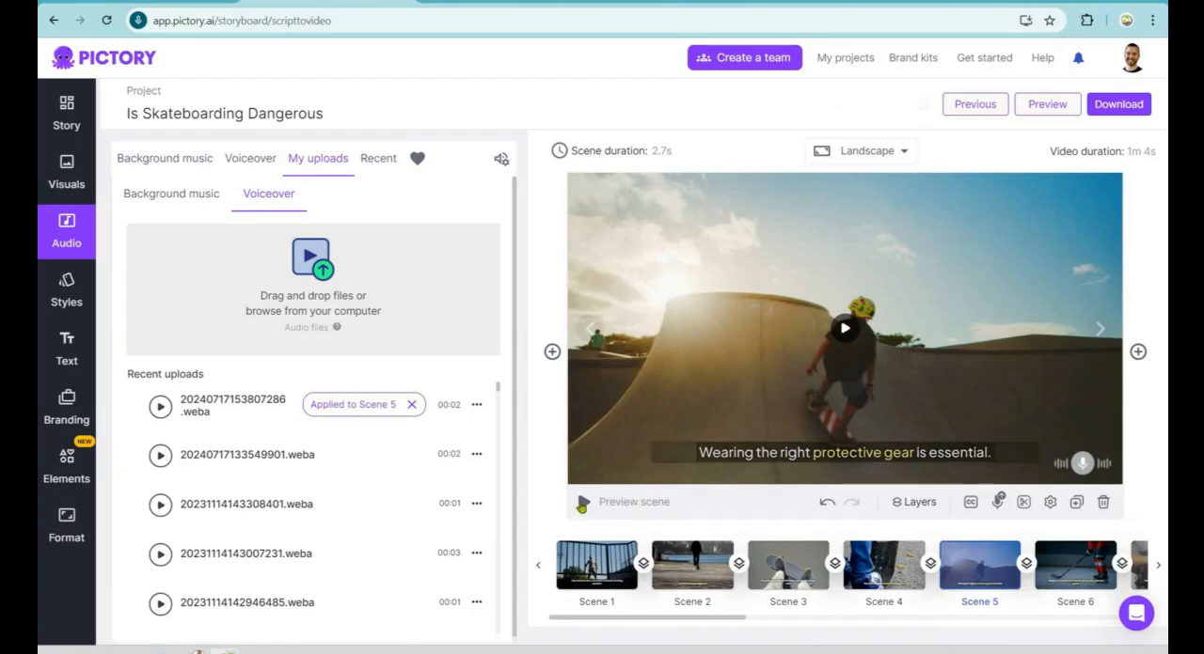
pyautogui.click(959, 375)
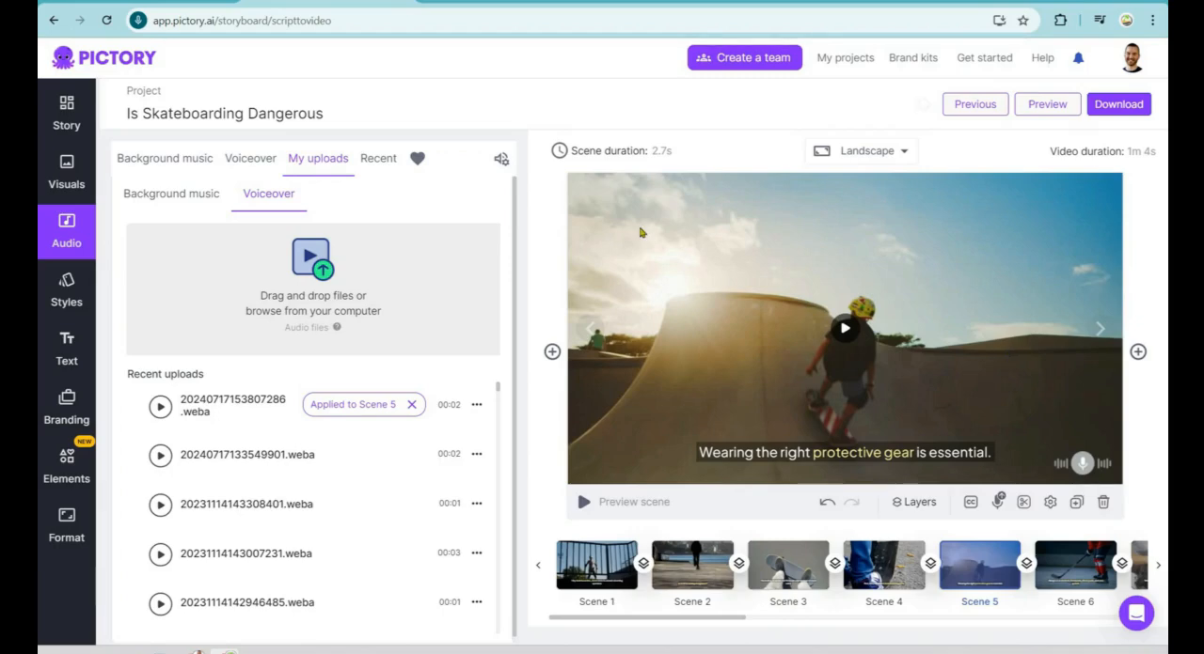
pyautogui.click(70, 116)
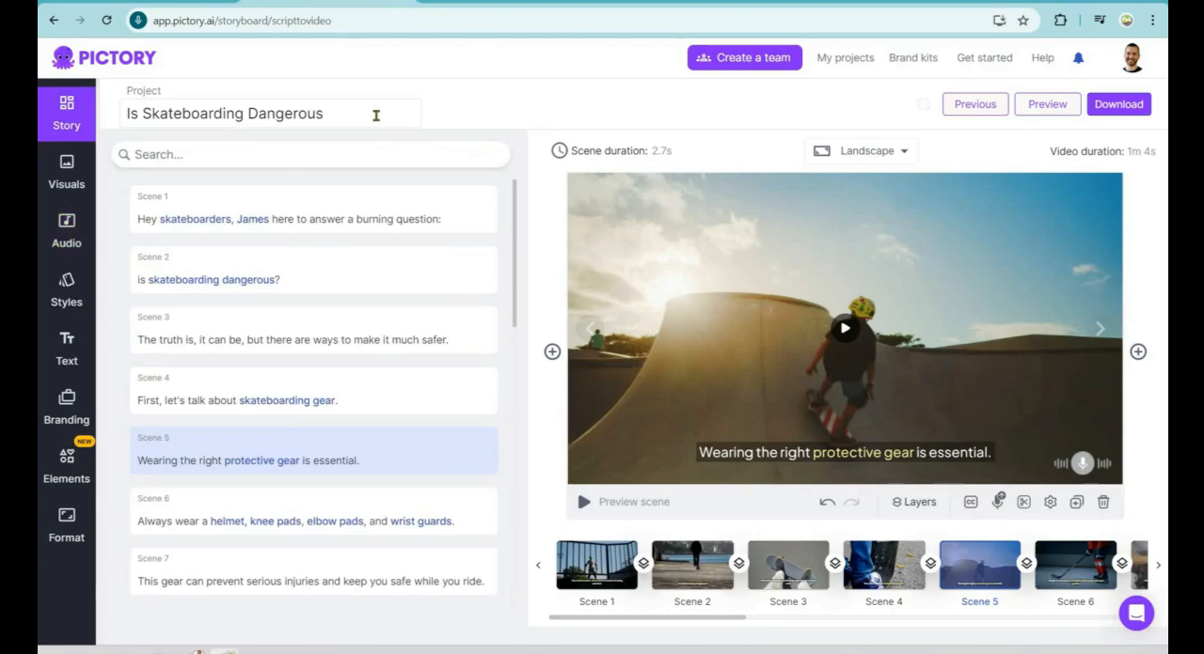
pyautogui.click(64, 175)
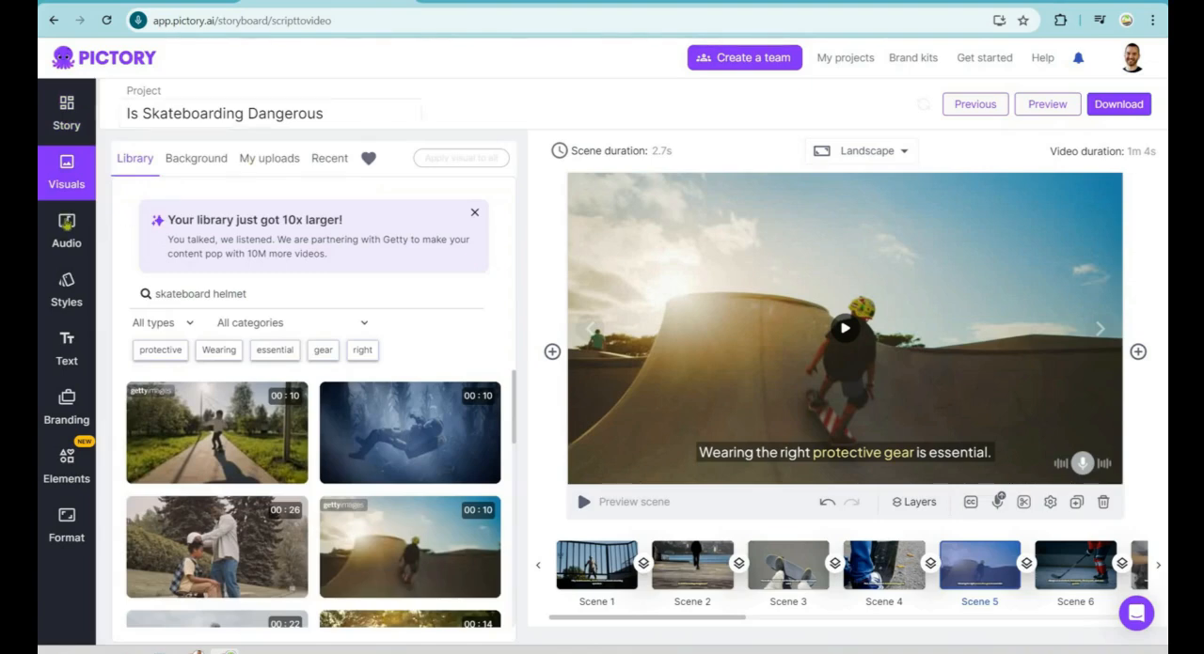
pyautogui.click(68, 235)
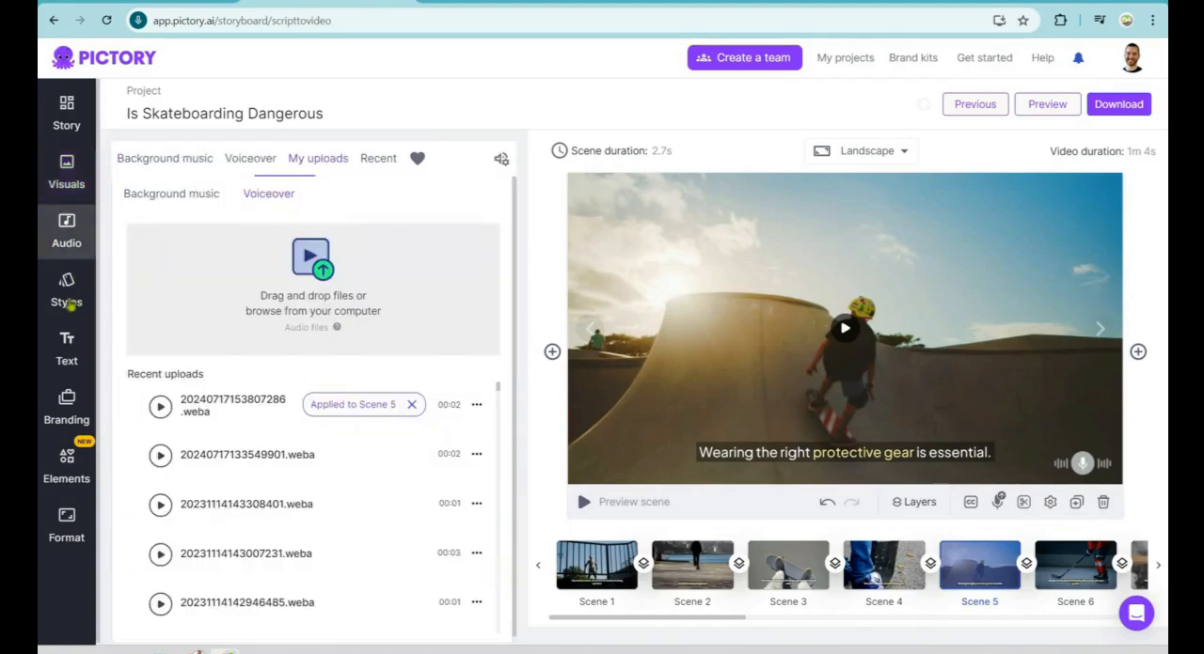
# Step: Try the Yellow caption style from the styles library on scene 5 and undo the change
pyautogui.click(69, 299)
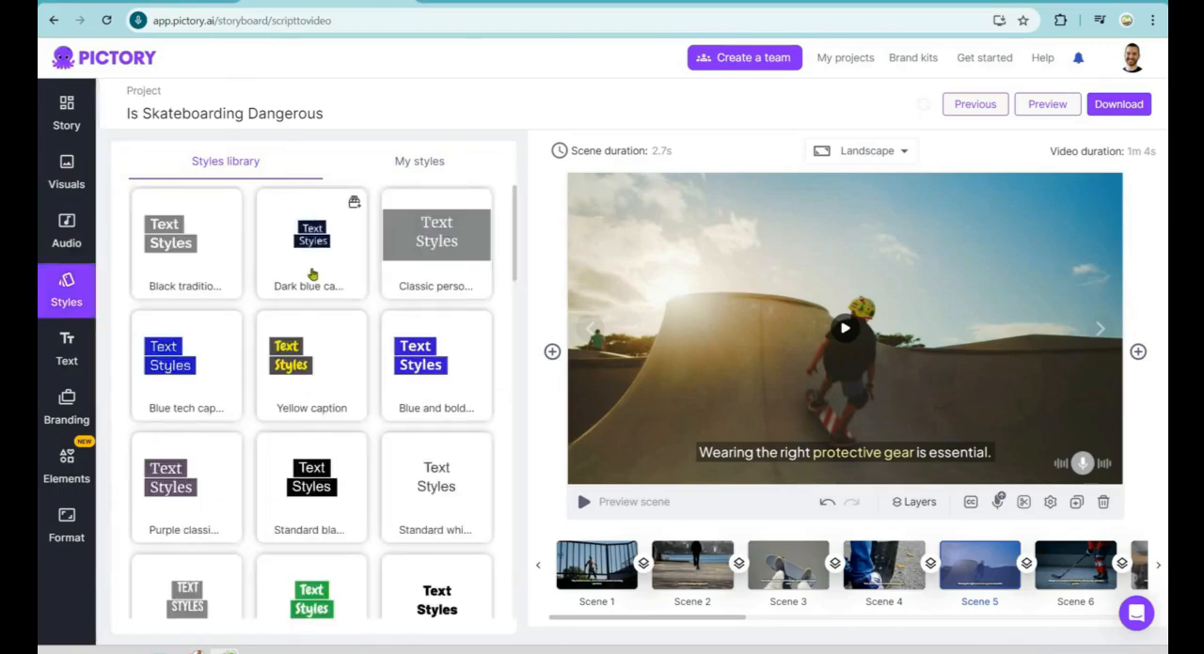
pyautogui.scroll(-1, 305, 282)
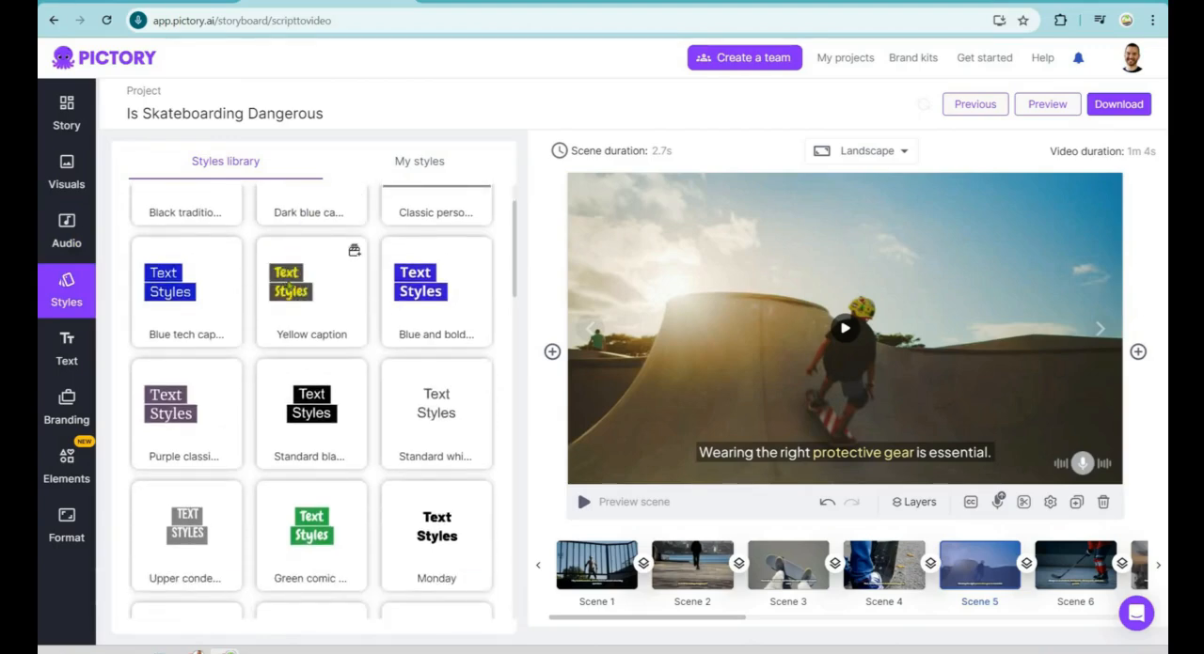
pyautogui.click(307, 287)
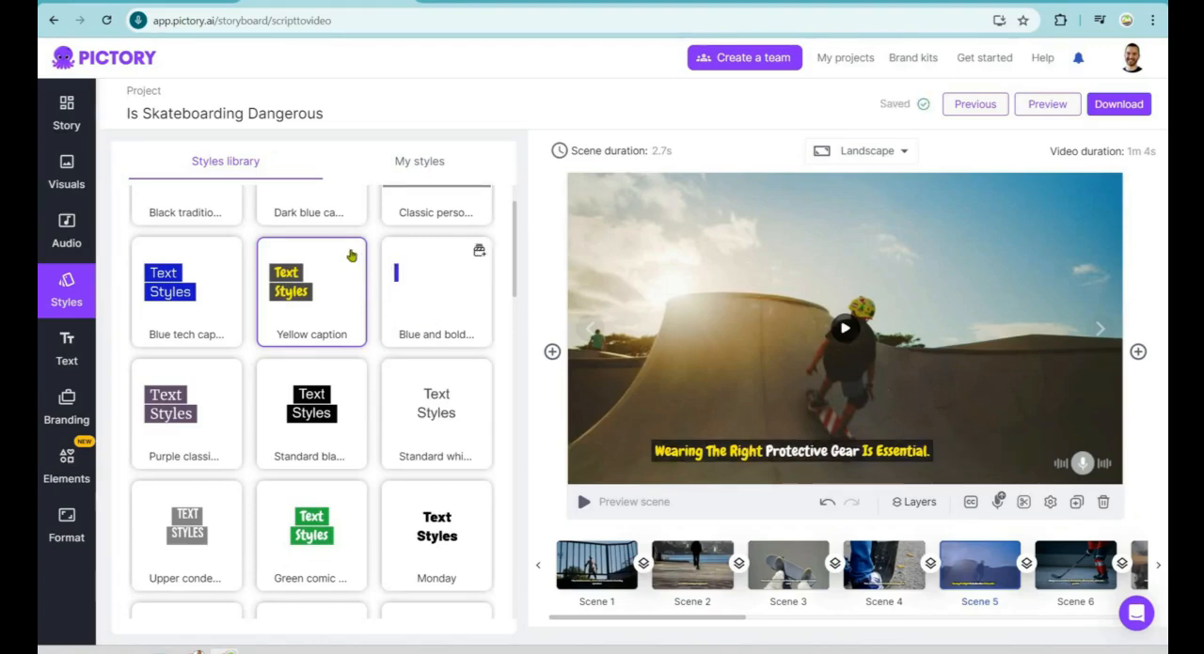
pyautogui.moveTo(353, 255)
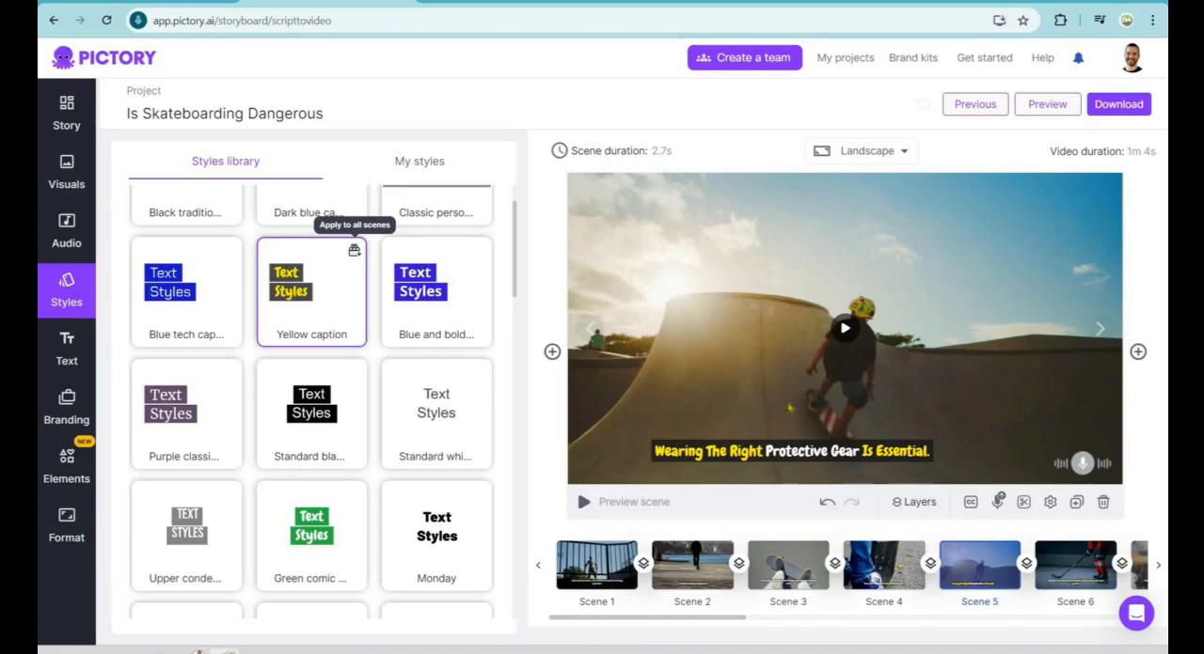
pyautogui.click(827, 502)
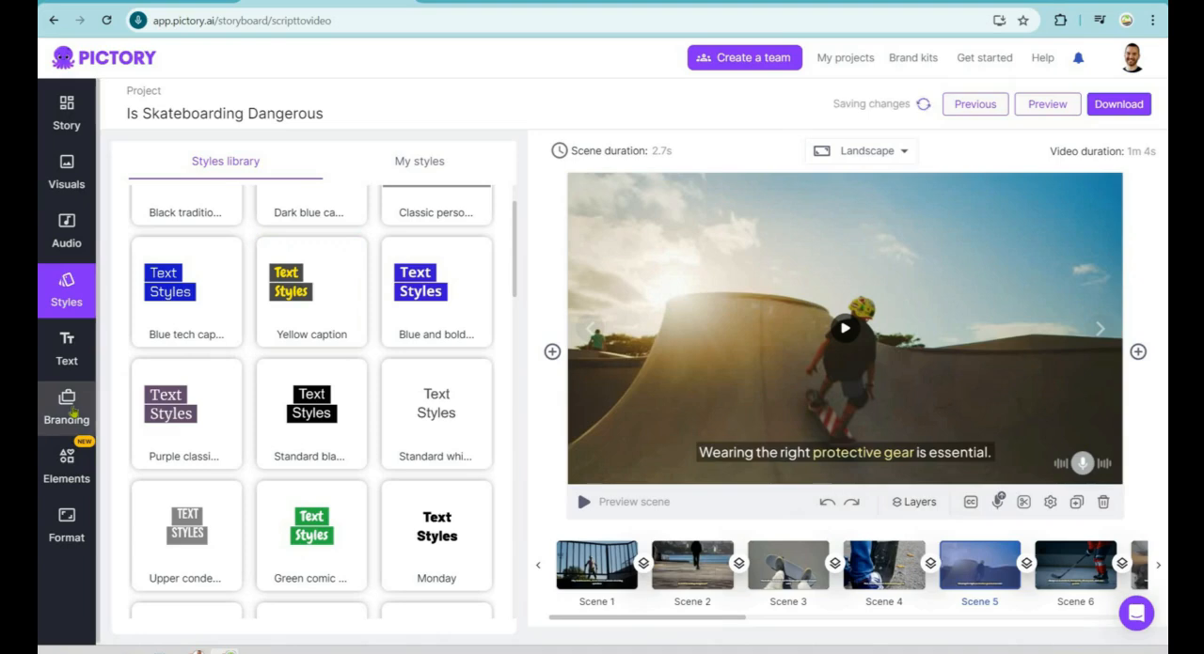
# Step: Apply the Marketing Island brand to all scenes
pyautogui.click(74, 414)
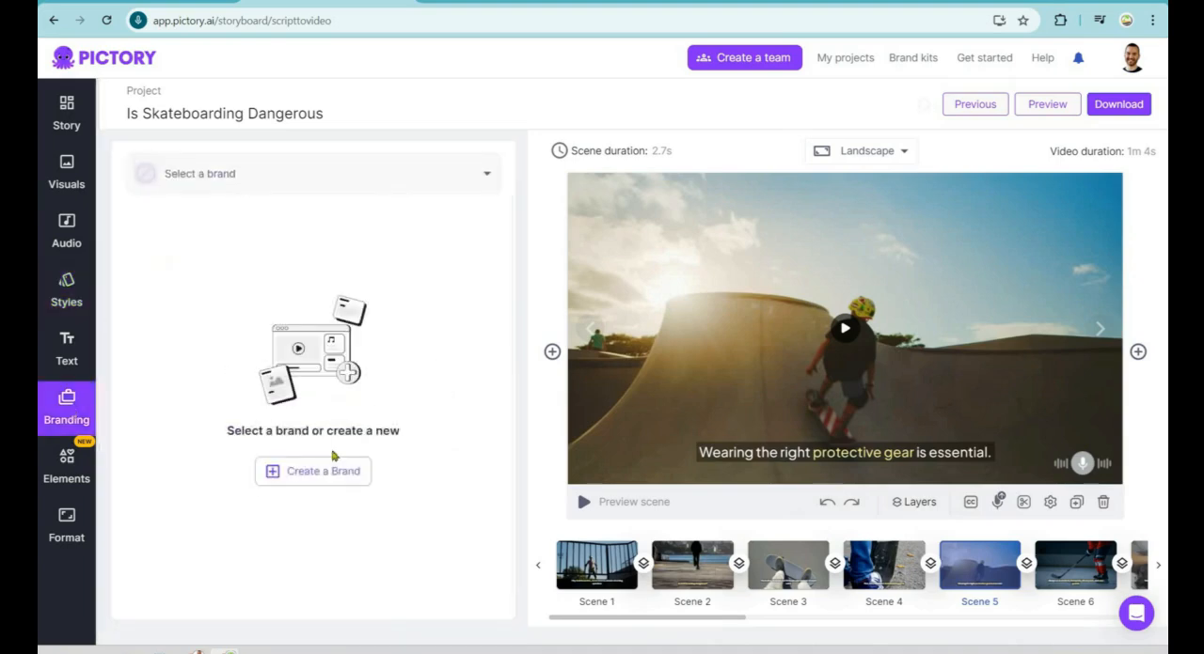
pyautogui.click(329, 184)
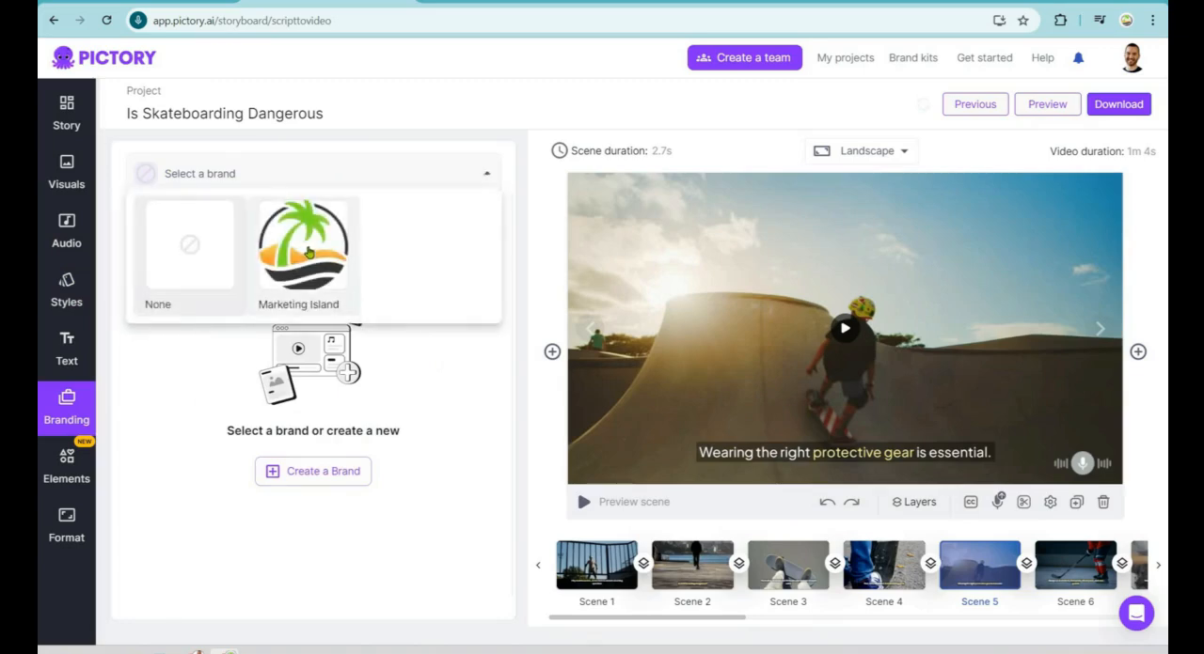
pyautogui.click(309, 251)
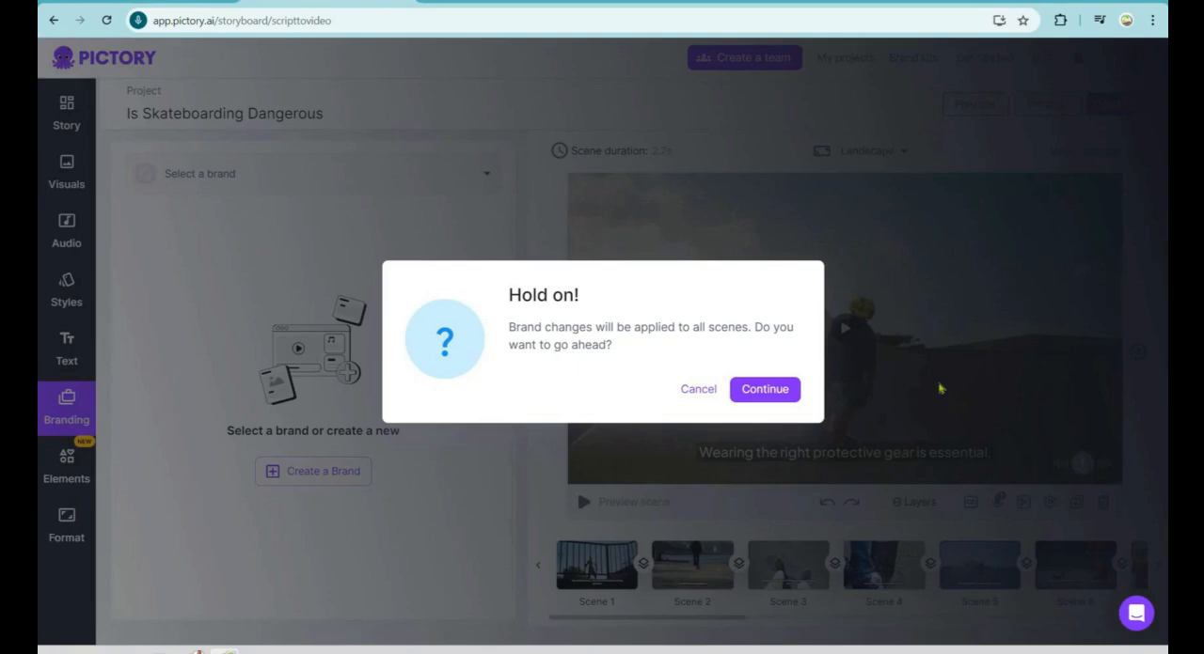
pyautogui.click(764, 390)
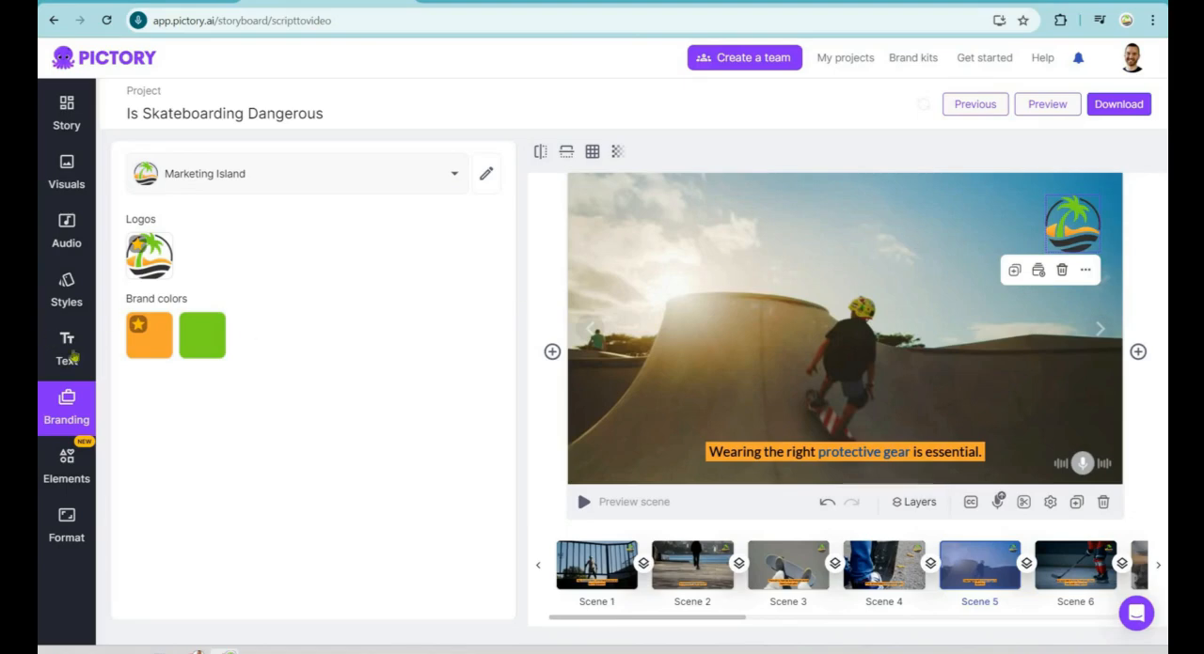
# Step: Try adding a decorative heading text box to scene 5 and delete it
pyautogui.click(69, 352)
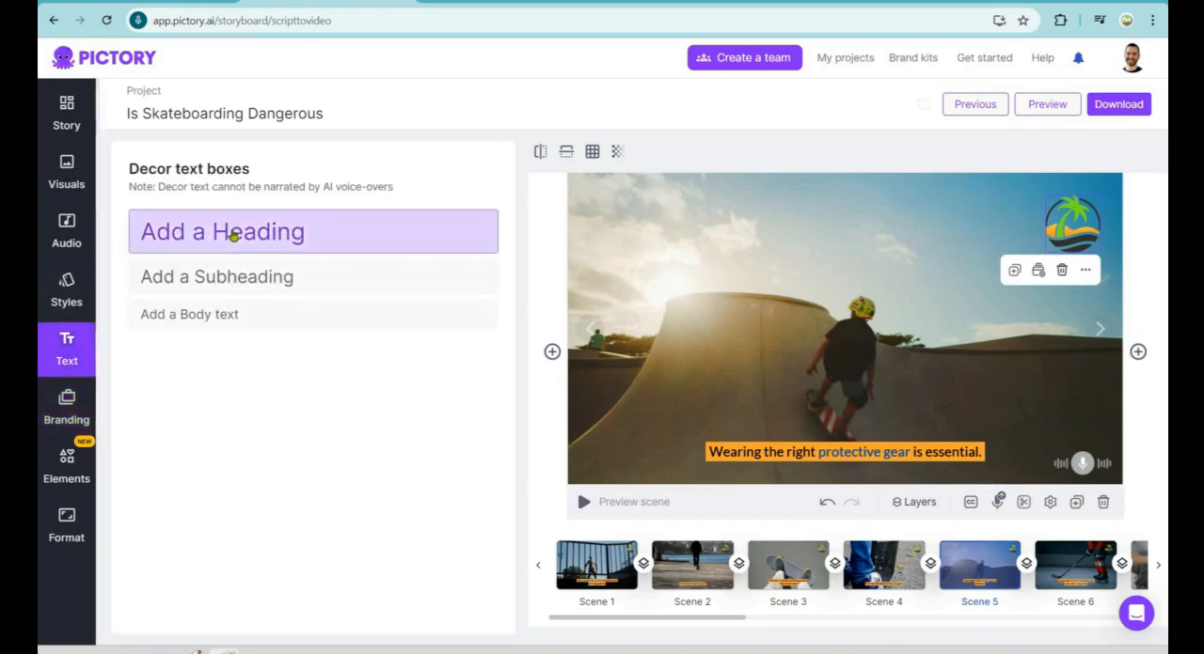
pyautogui.click(300, 231)
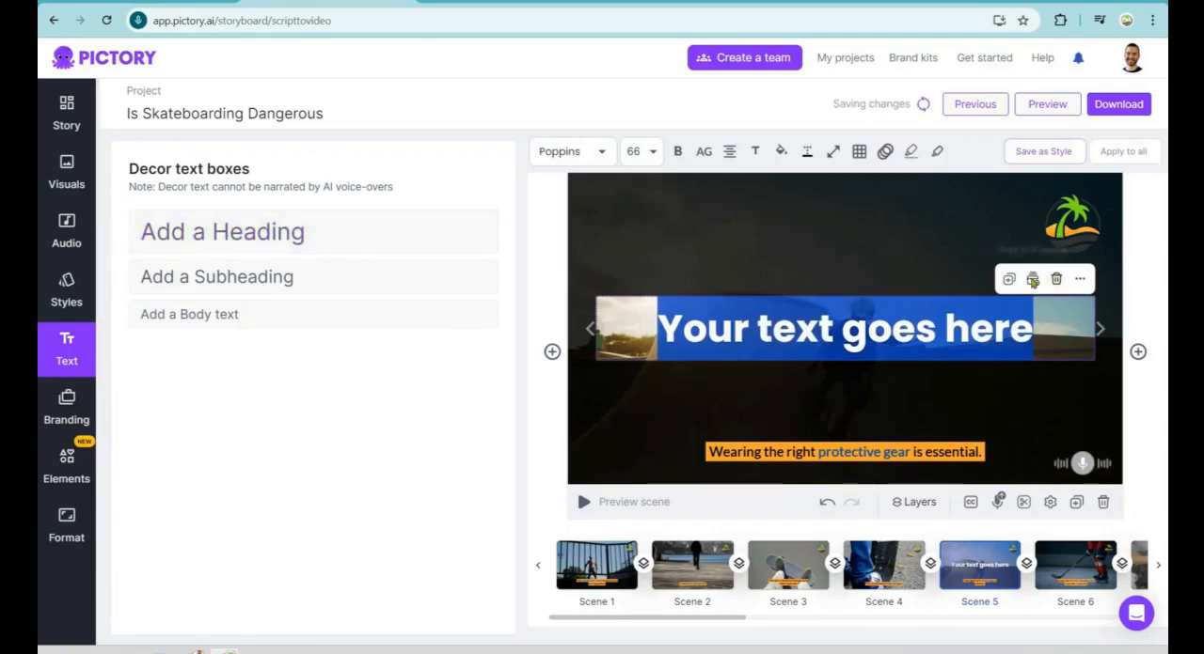
pyautogui.click(1057, 280)
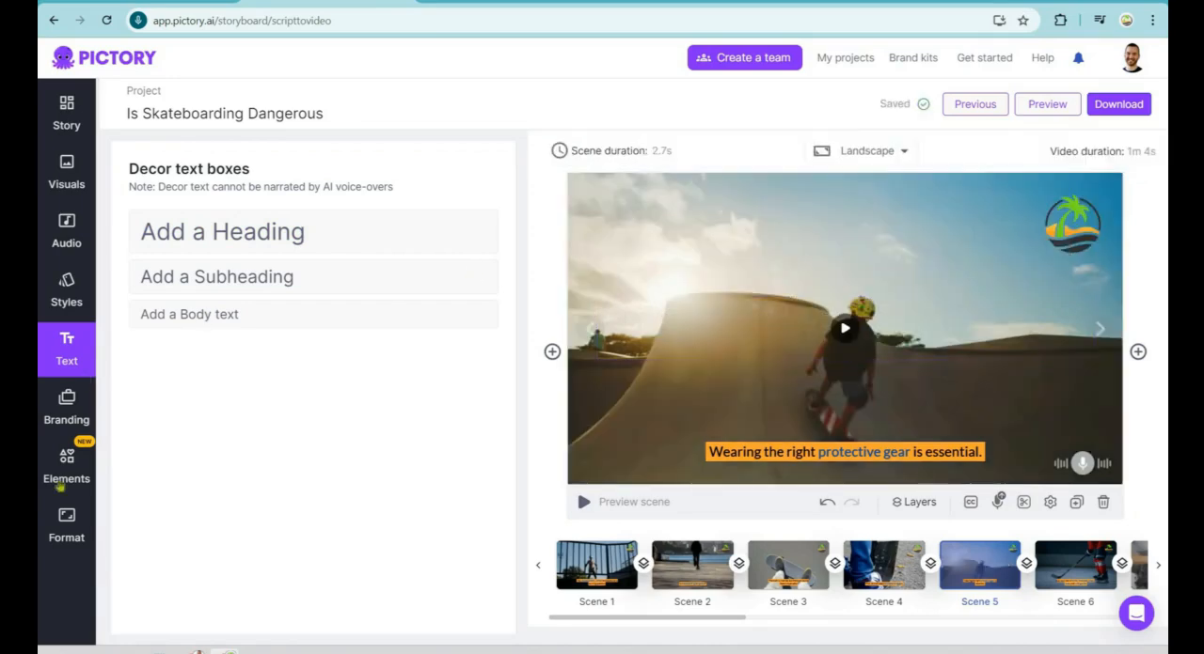
# Step: Browse the available elements for the scene: featured shapes and icons, stickers, GIFs and emojis
pyautogui.click(59, 486)
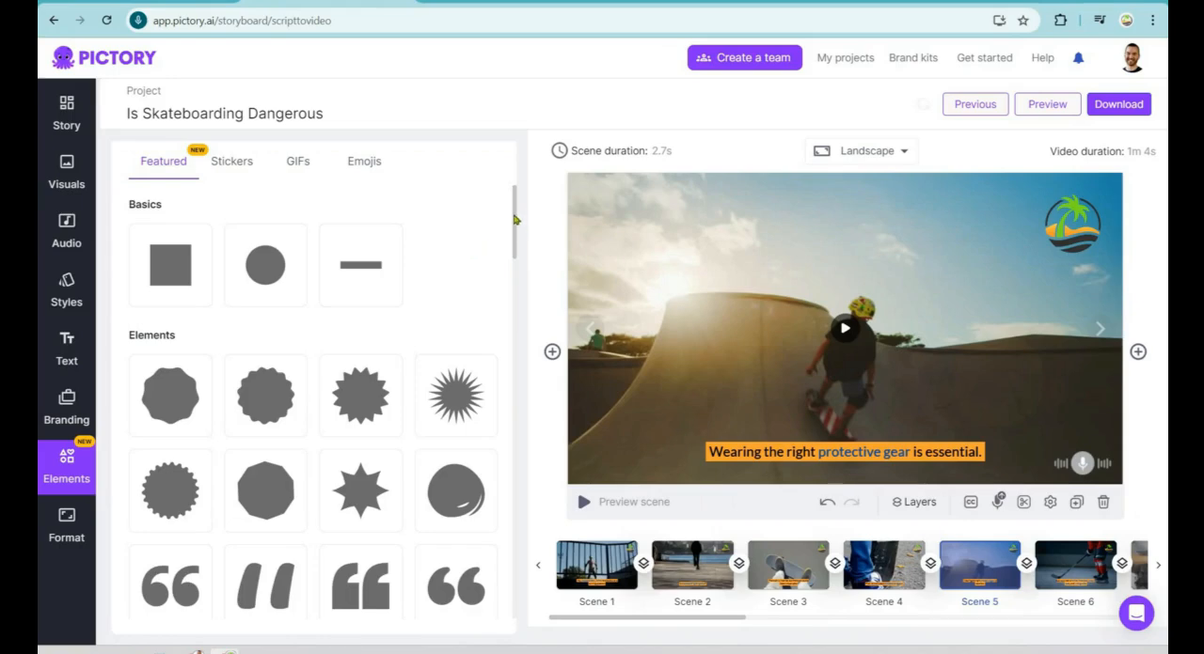
pyautogui.scroll(-5, 535, 395)
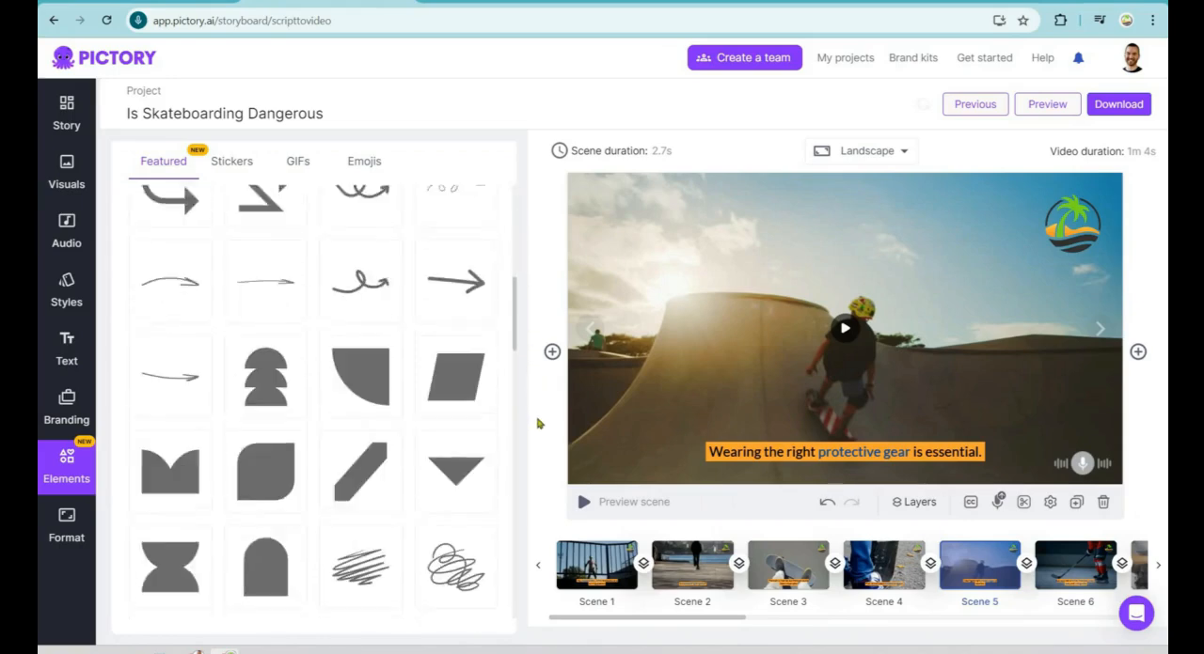
pyautogui.scroll(-15, 538, 424)
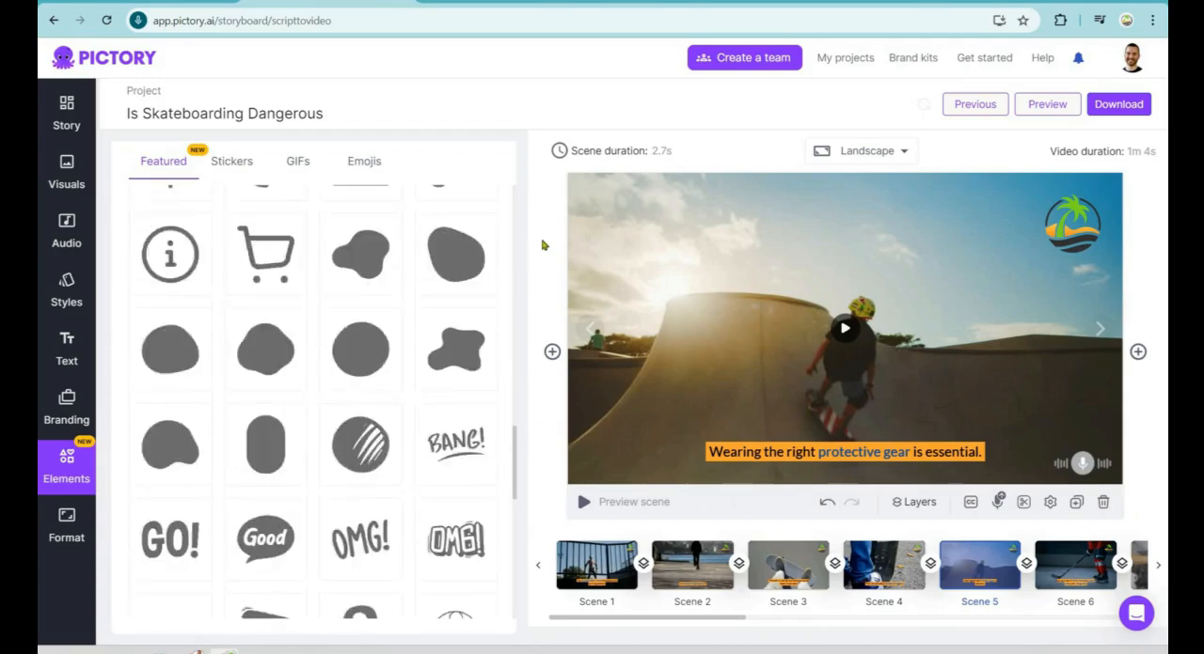
pyautogui.scroll(20, 543, 246)
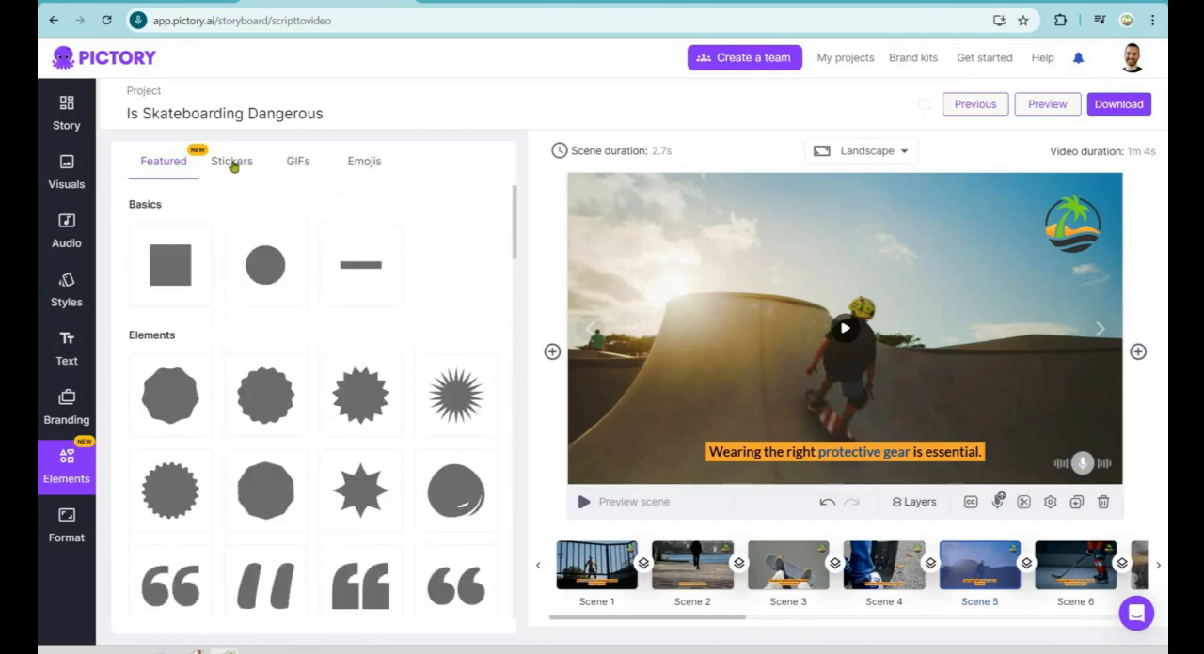
pyautogui.click(234, 164)
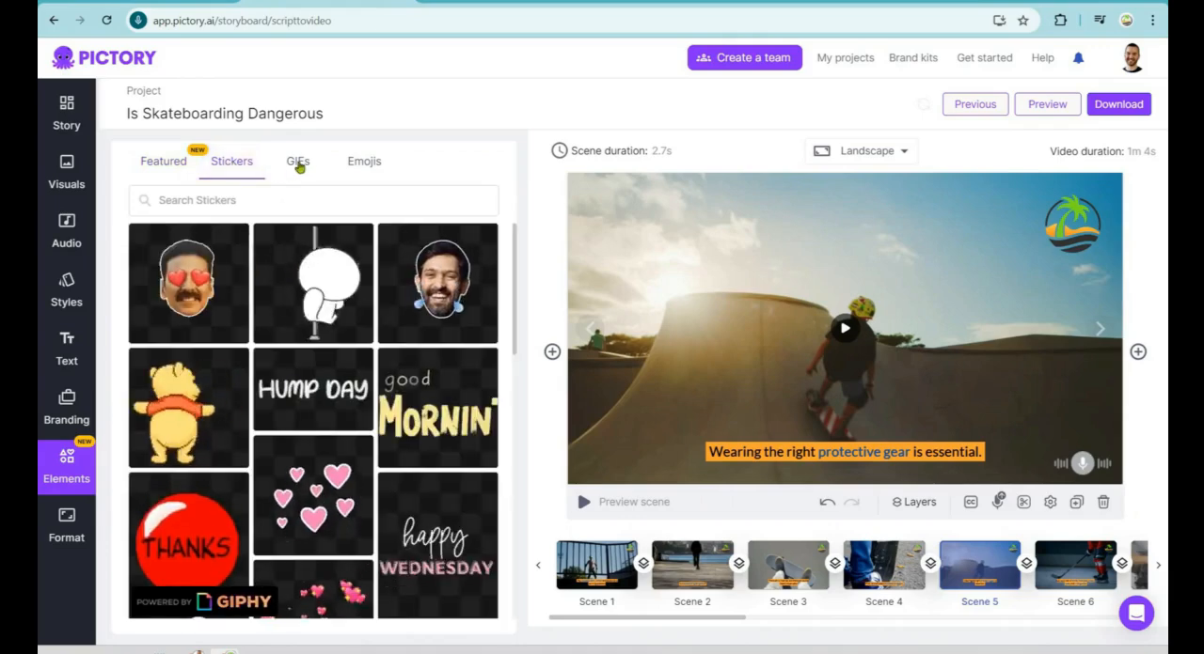
pyautogui.click(298, 164)
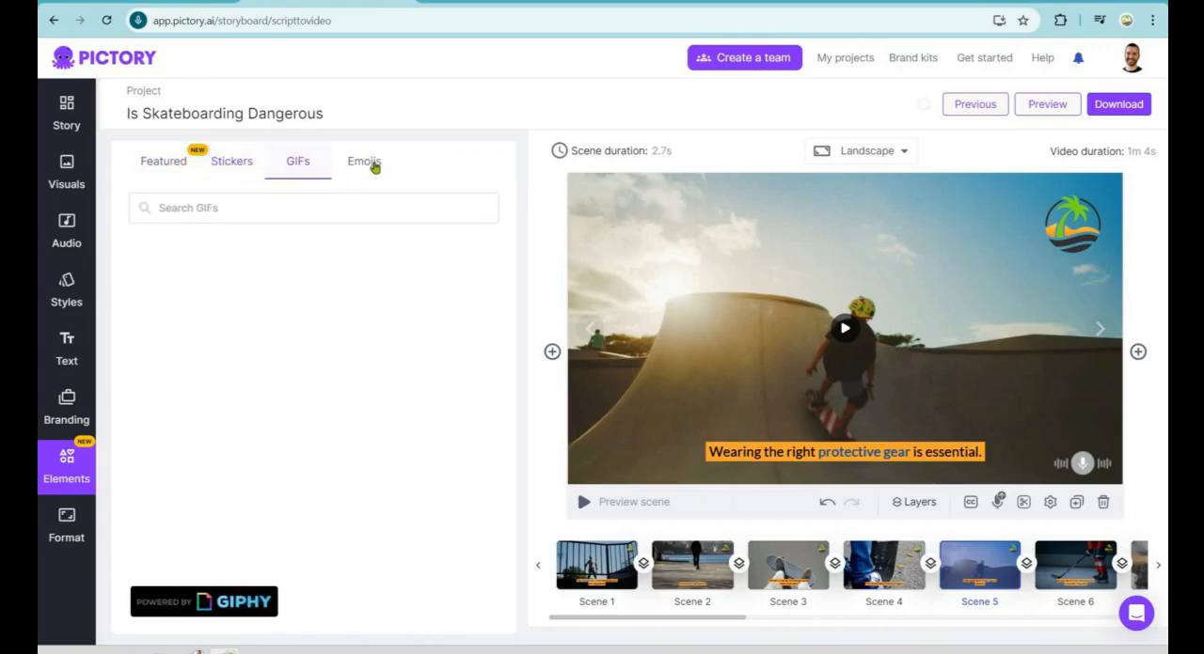
pyautogui.click(374, 164)
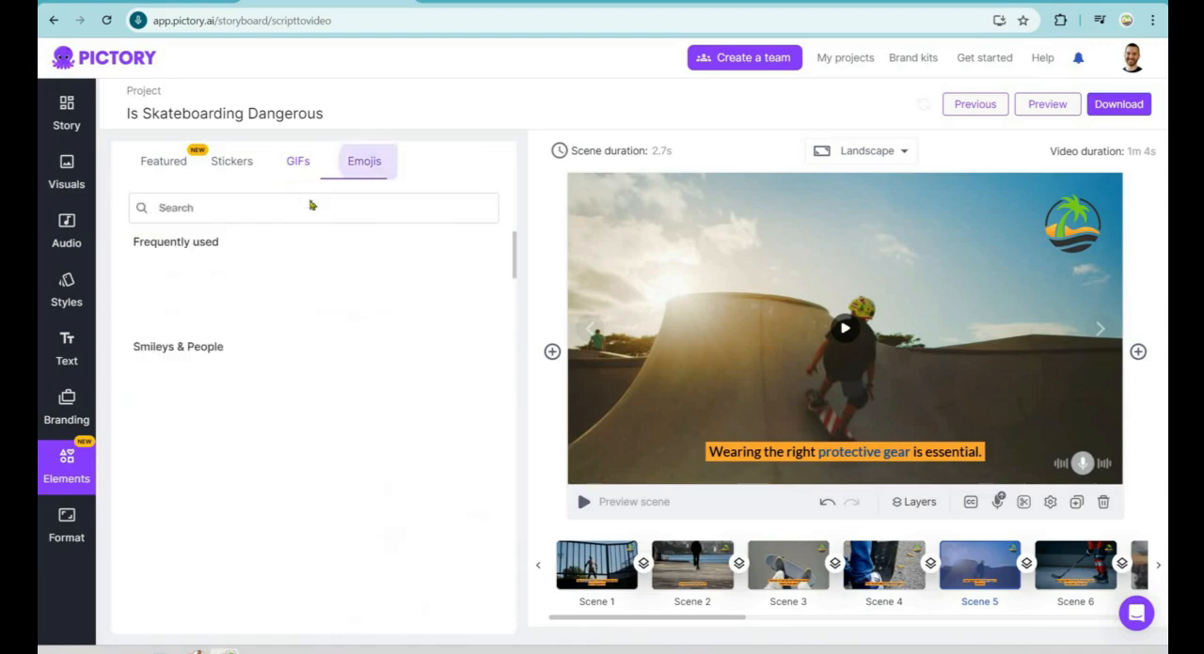
# Step: Search the GIF elements for "skateboard"
pyautogui.click(303, 172)
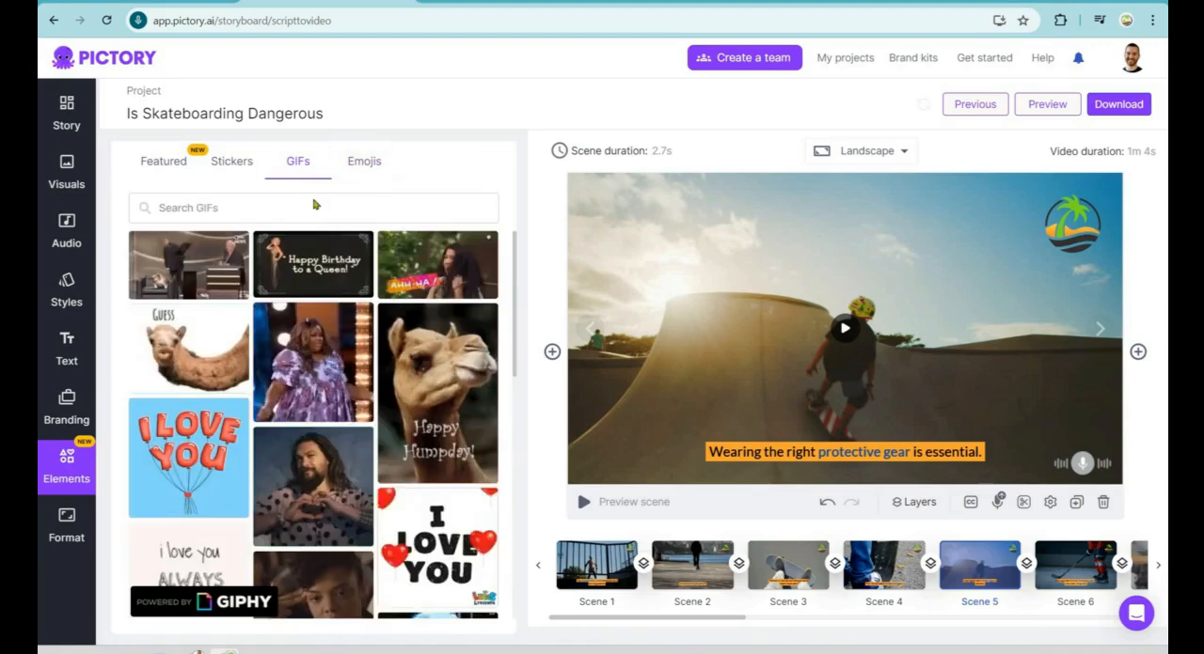
pyautogui.click(314, 205)
pyautogui.write('skateb')
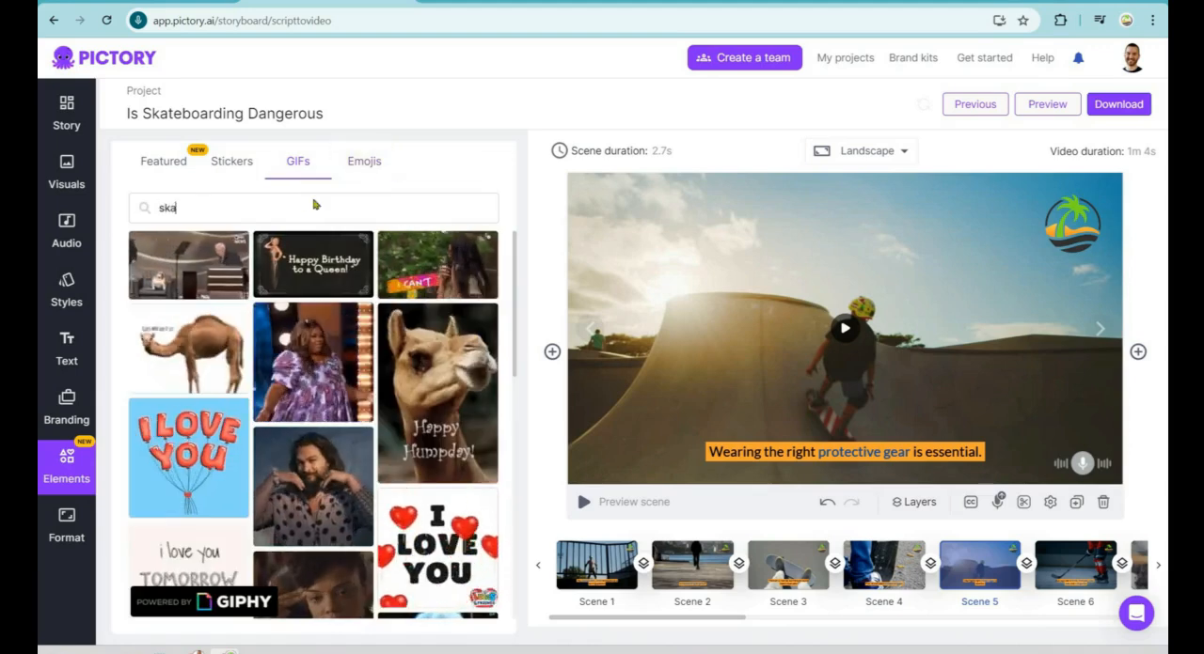
pyautogui.write('oard')
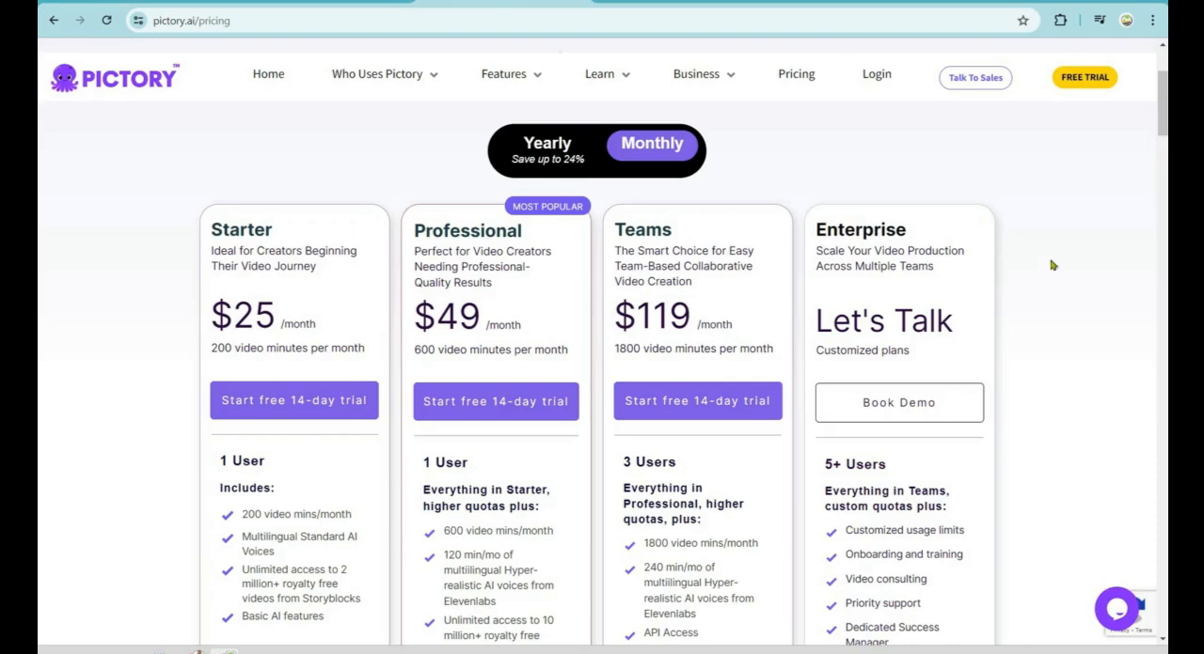
# Step: Show the pricing plans with yearly billing, then switch to the w5tt3 note in Notepad, move it aside and select its text
pyautogui.click(546, 142)
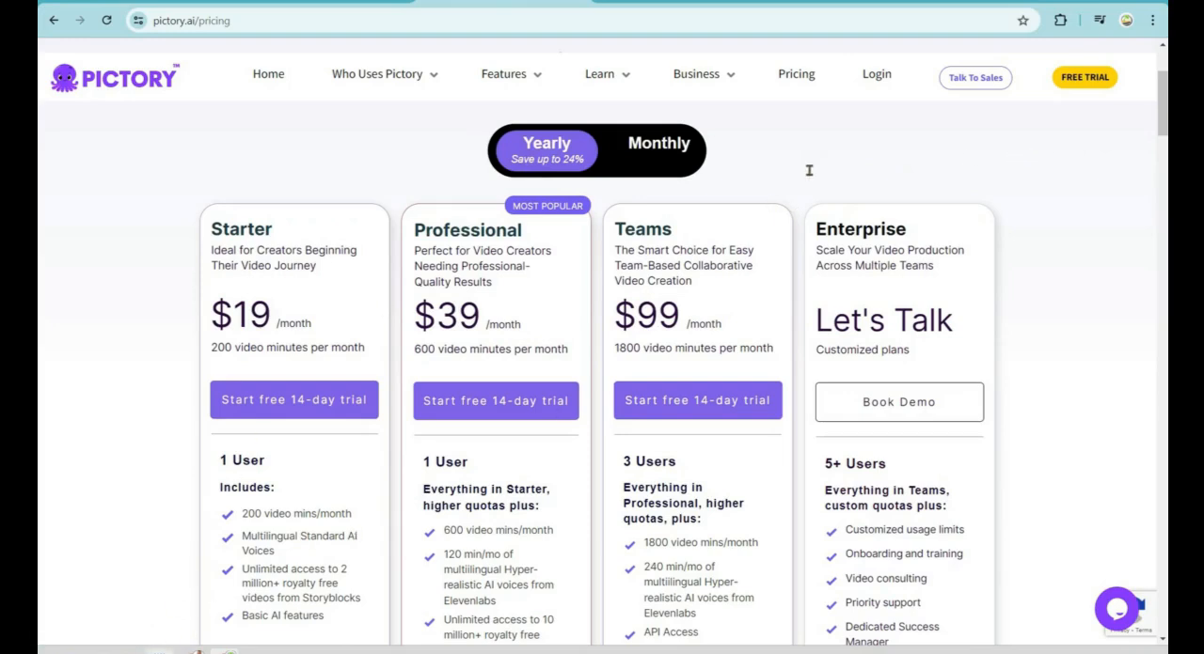
pyautogui.hotkey('alt', 'Tab')
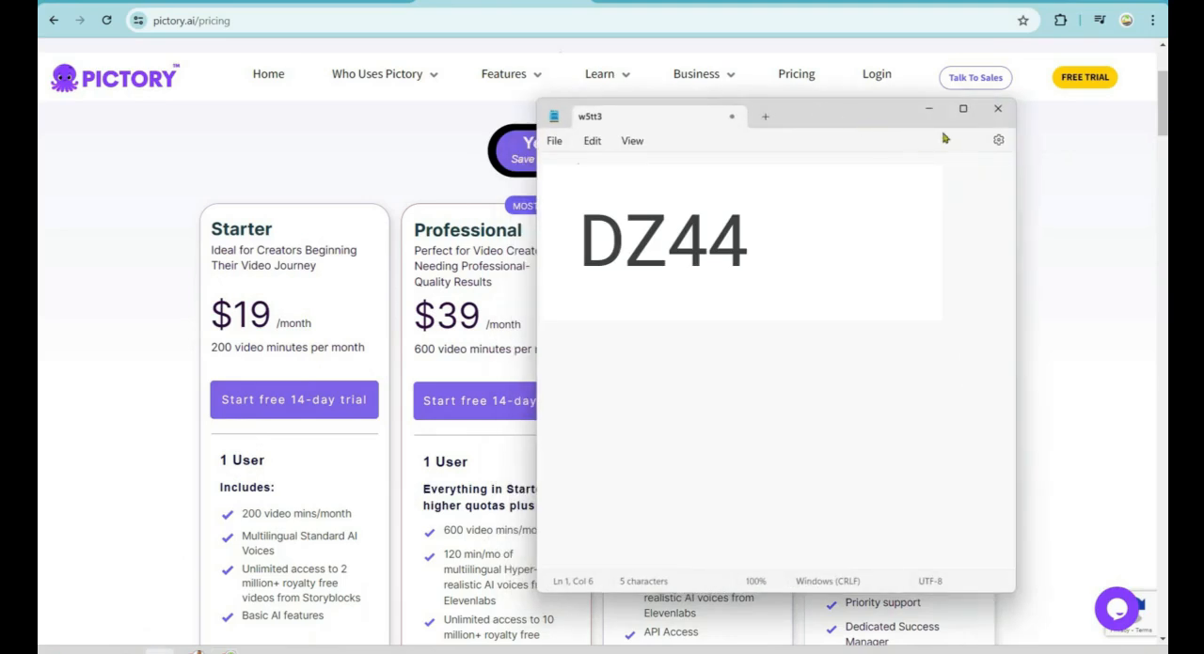
pyautogui.moveTo(944, 138); pyautogui.dragTo(1030, 154)
pyautogui.hotkey('ctrl', 'a')
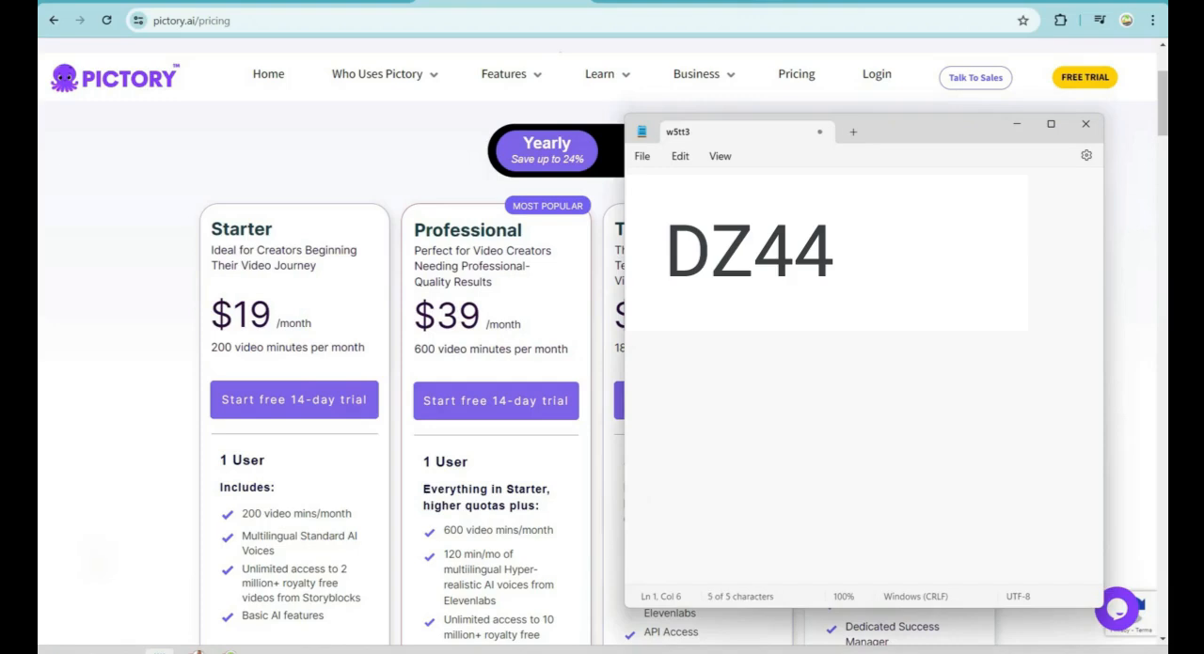